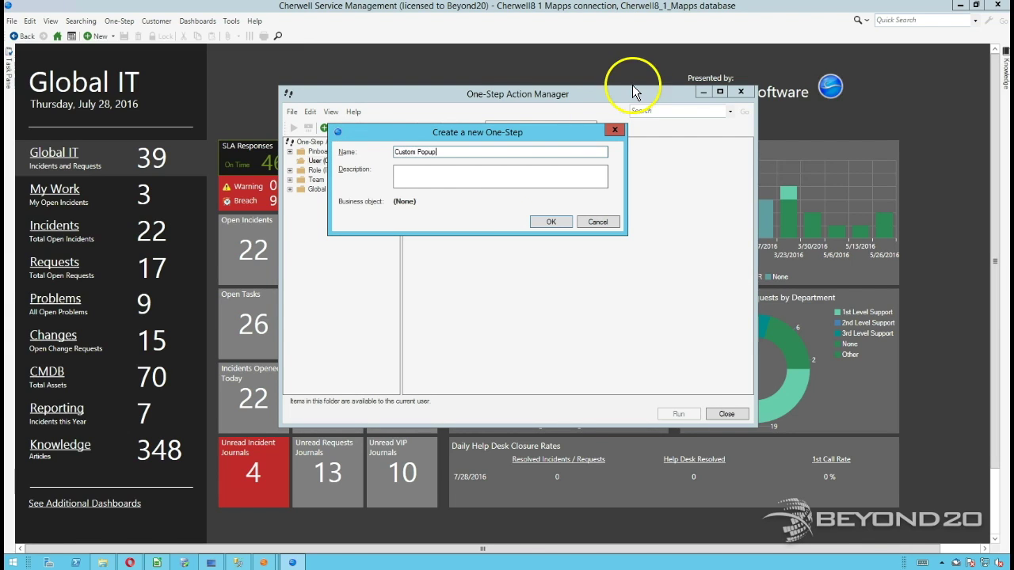
Create the One-Step named Custom Popup and add a Show a Popup action to its flow.
left_click(558, 226)
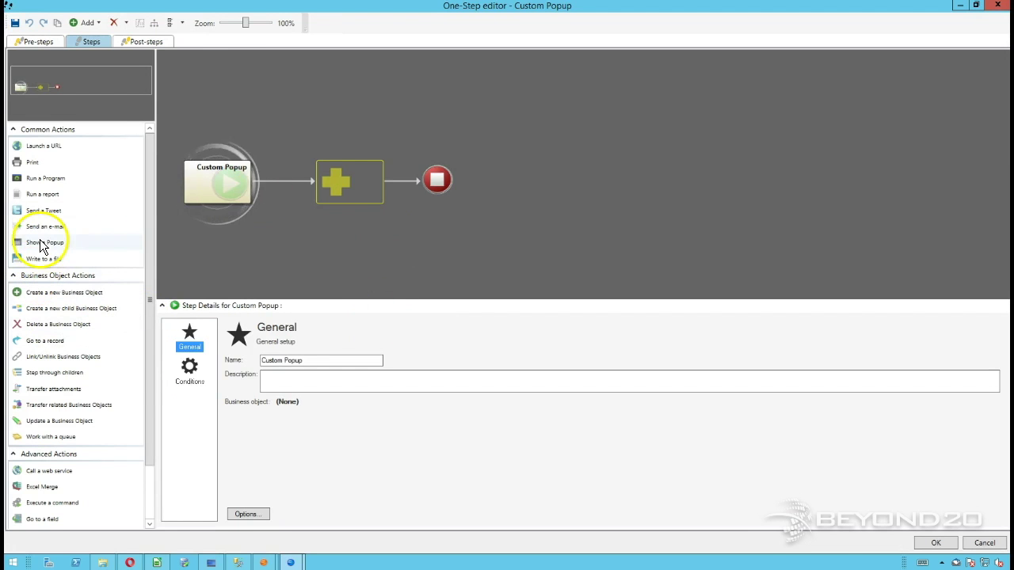
left_click_drag(42, 246, 325, 187)
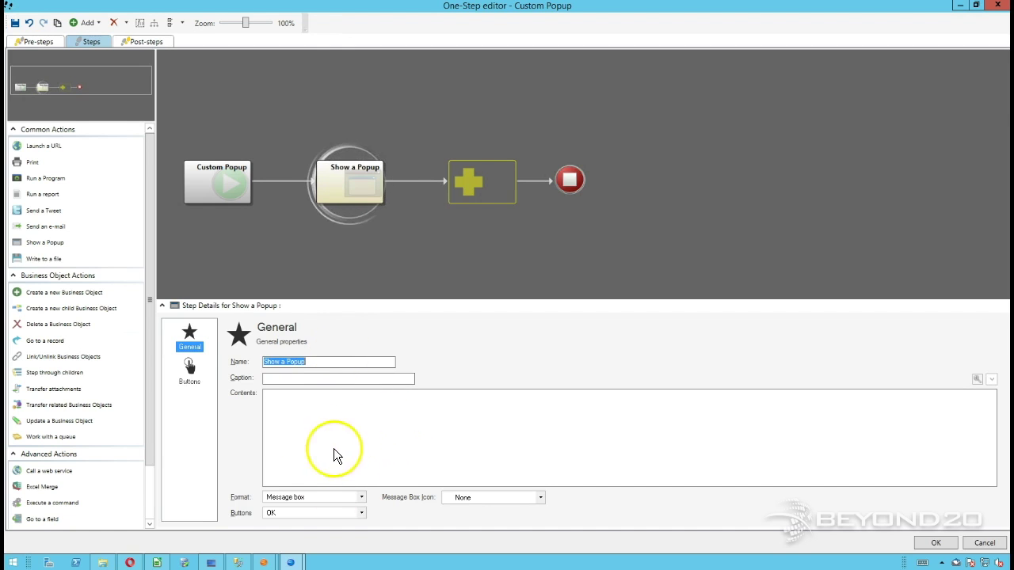
Set the popup's format to Command button message box with Custom buttons.
left_click(312, 499)
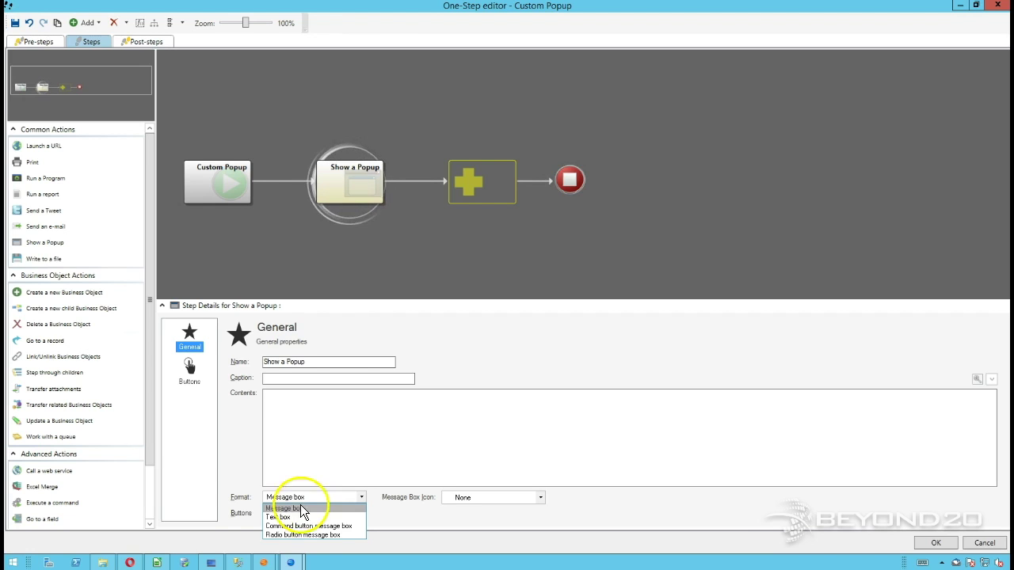
left_click(291, 519)
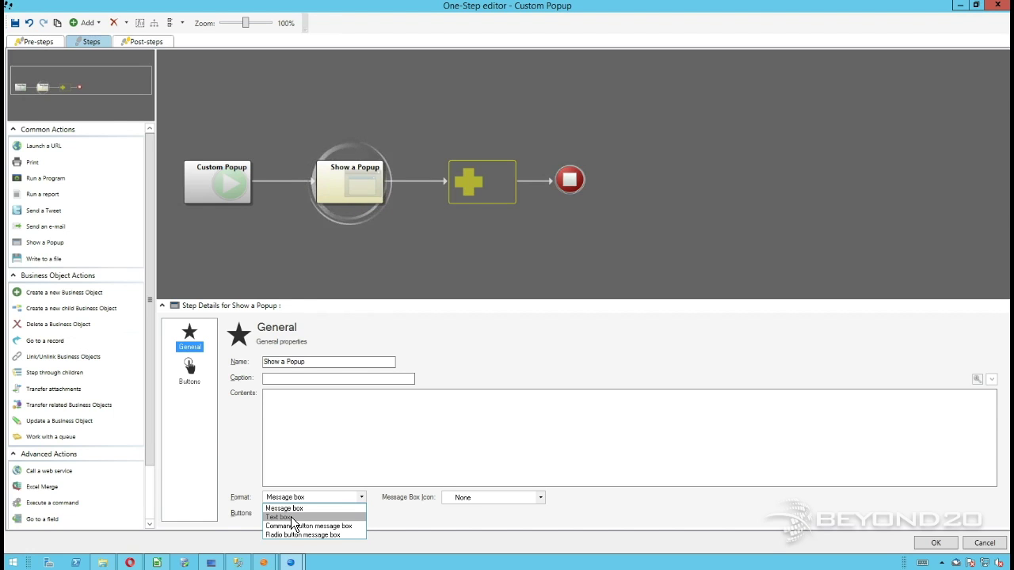
left_click(333, 525)
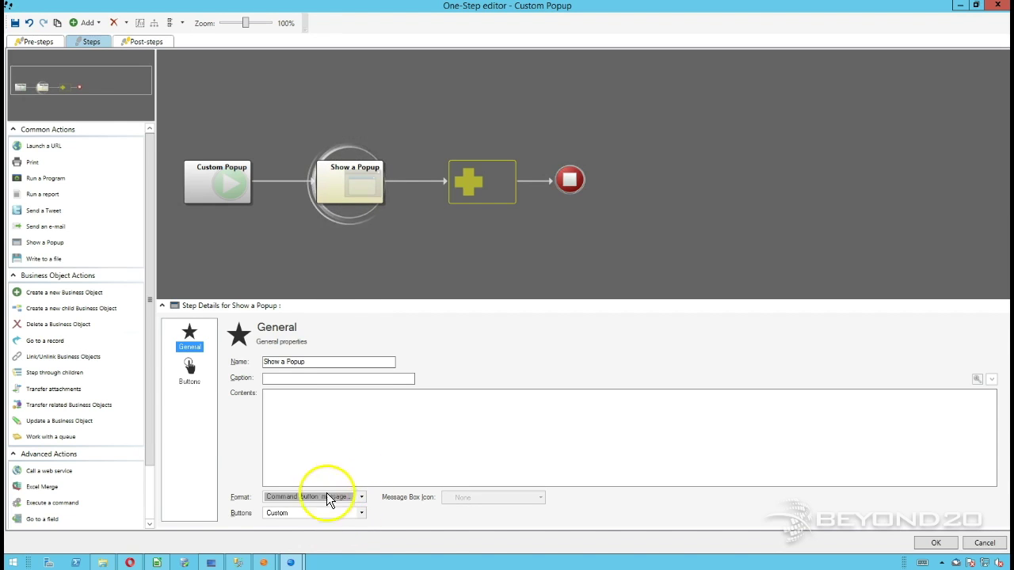
left_click(314, 514)
left_click(313, 516)
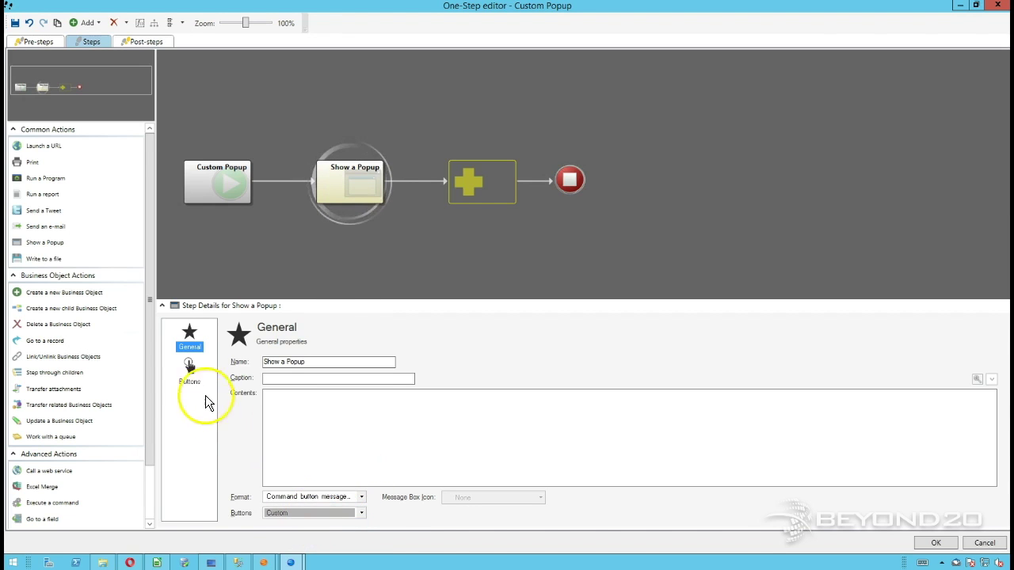
Enter "What do you want to do?" as the popup's contents.
left_click(187, 365)
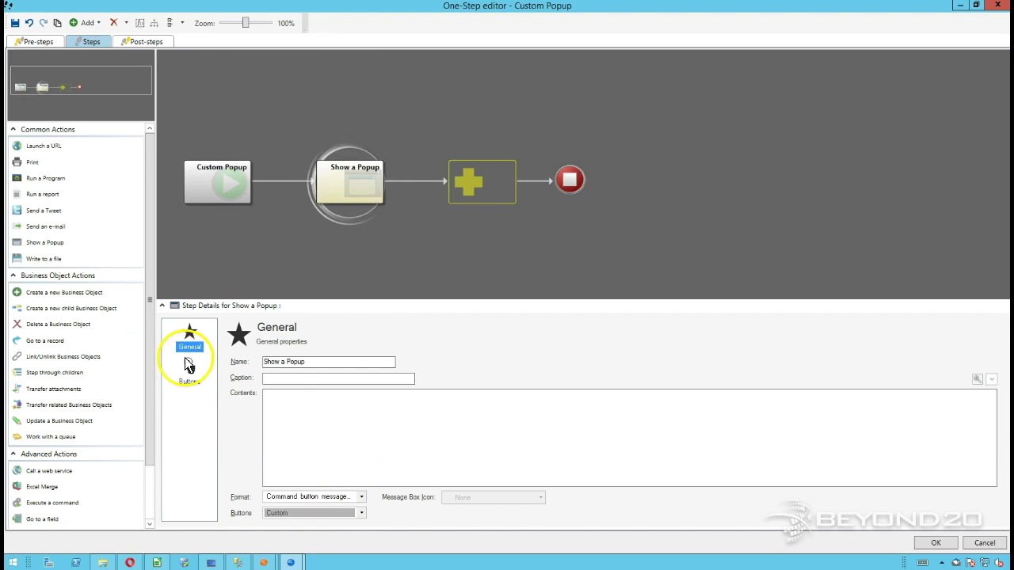
left_click(278, 401)
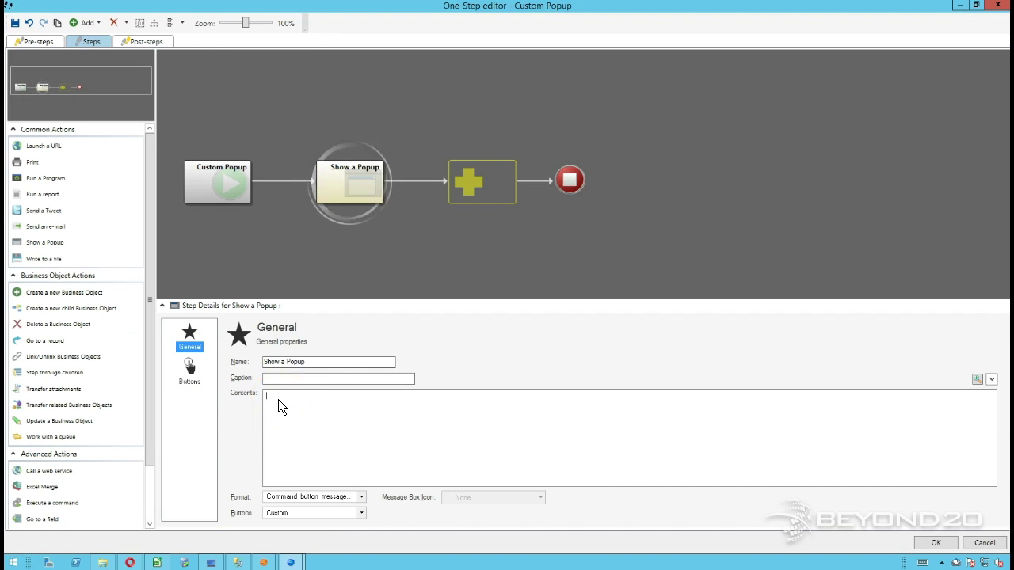
type("What do you want to do?")
Add a custom popup button with the display text "Create an Incident".
left_click(189, 372)
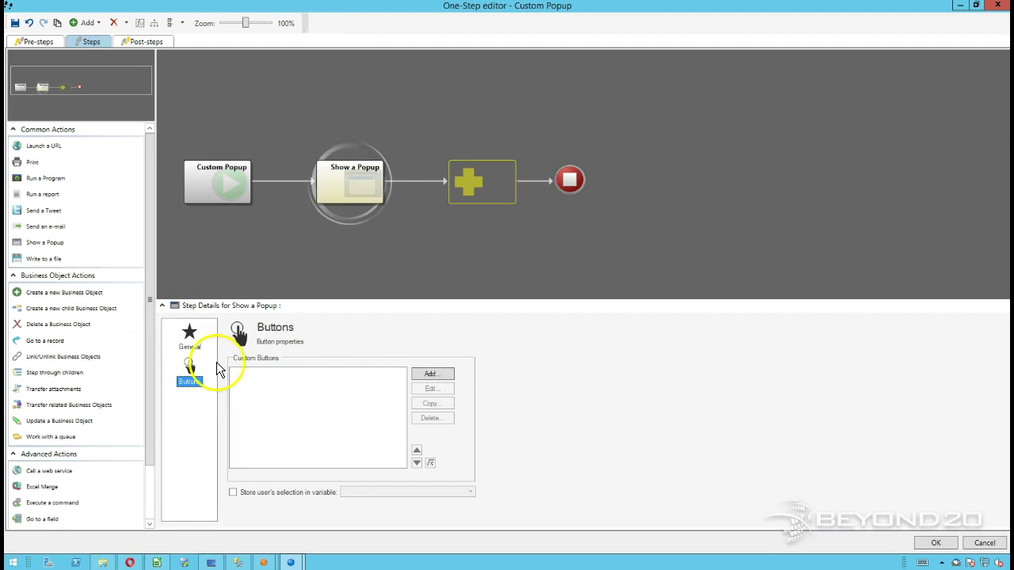
left_click(455, 376)
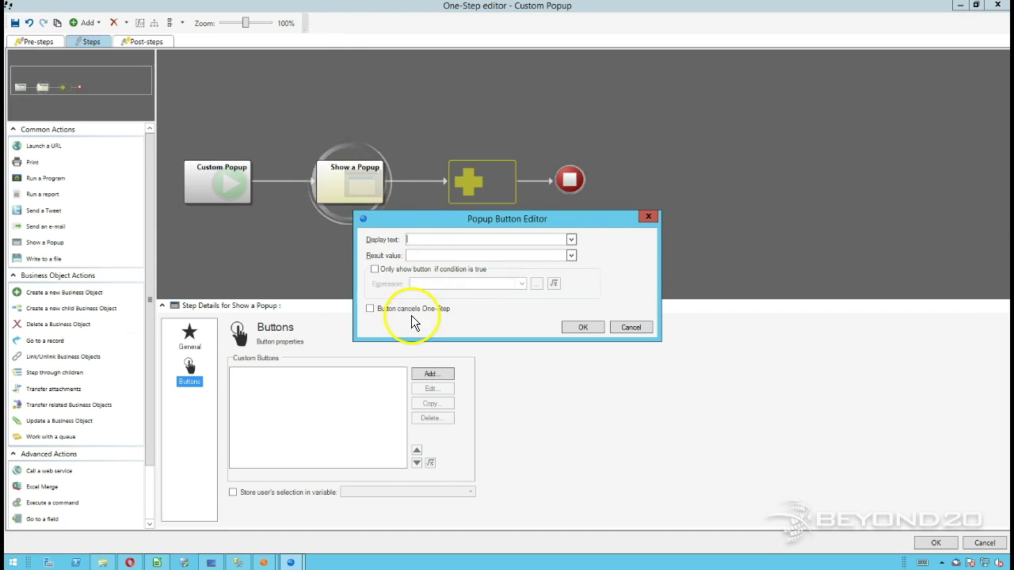
left_click(571, 240)
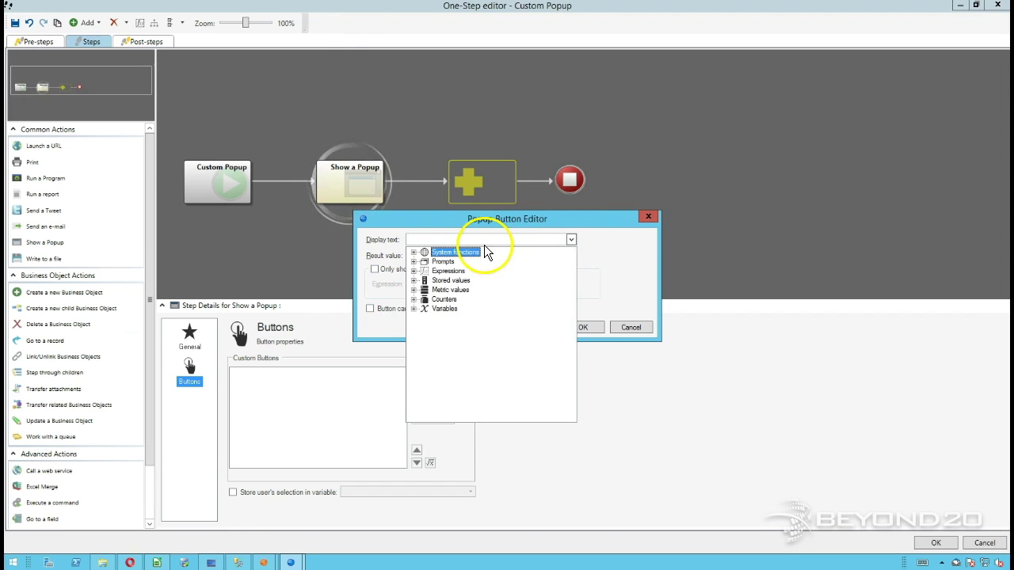
left_click(571, 240)
left_click(571, 256)
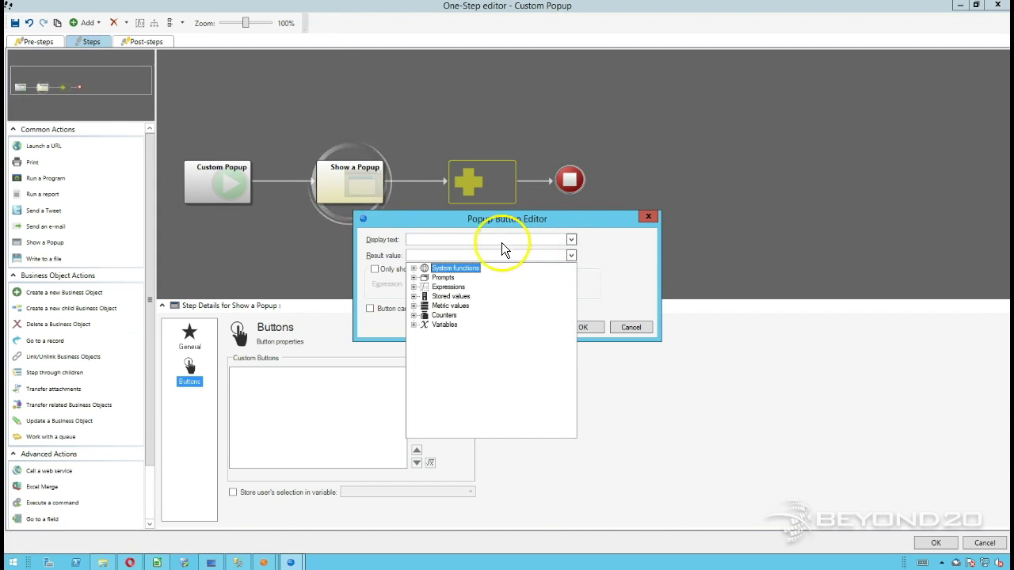
left_click(474, 238)
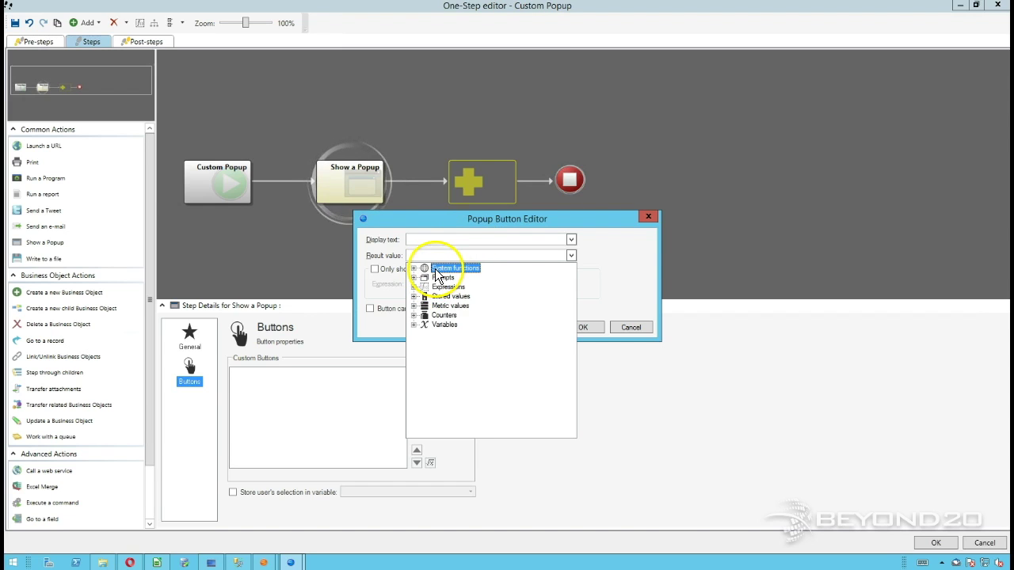
left_click(558, 239)
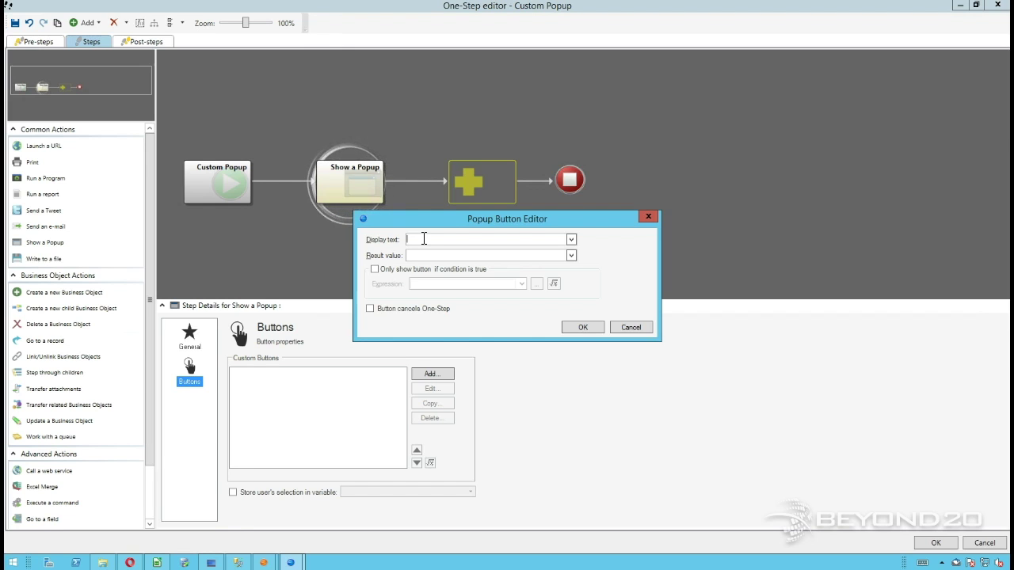
type("C")
left_click(583, 327)
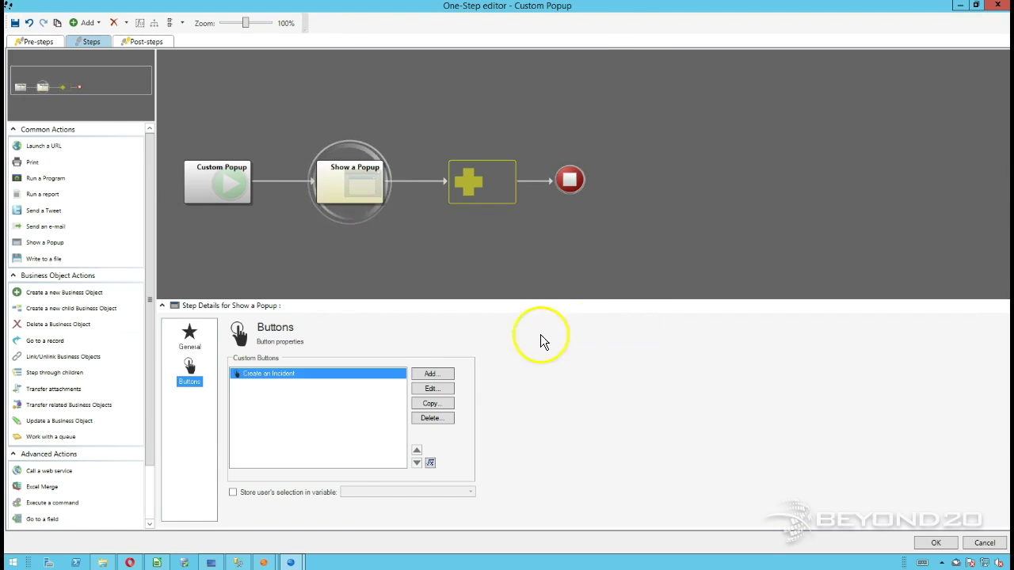
Add a custom popup button with the display text "Create a Change Request" and the result value "Change".
left_click(440, 374)
type("Create a ")
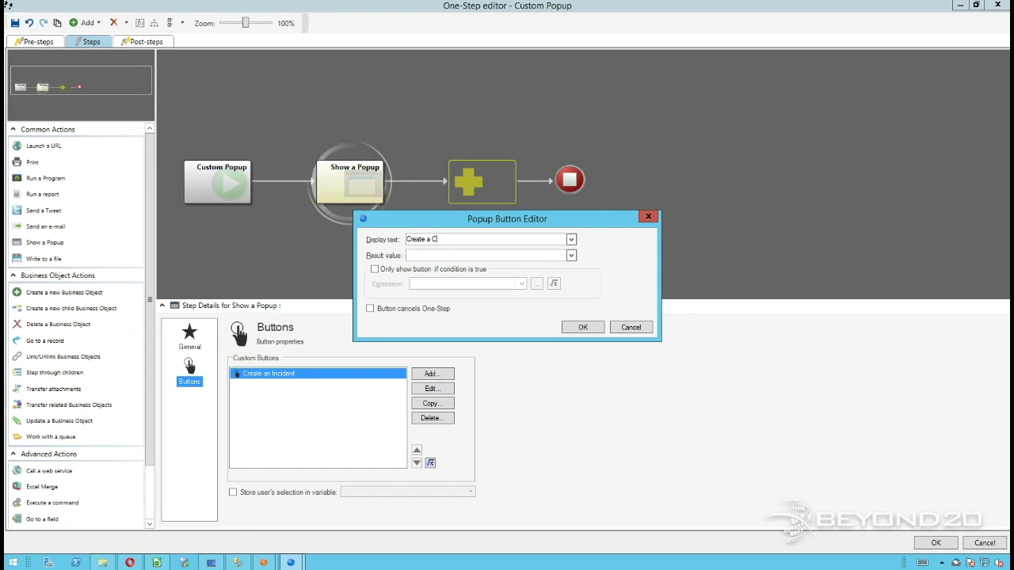
type("Change Request")
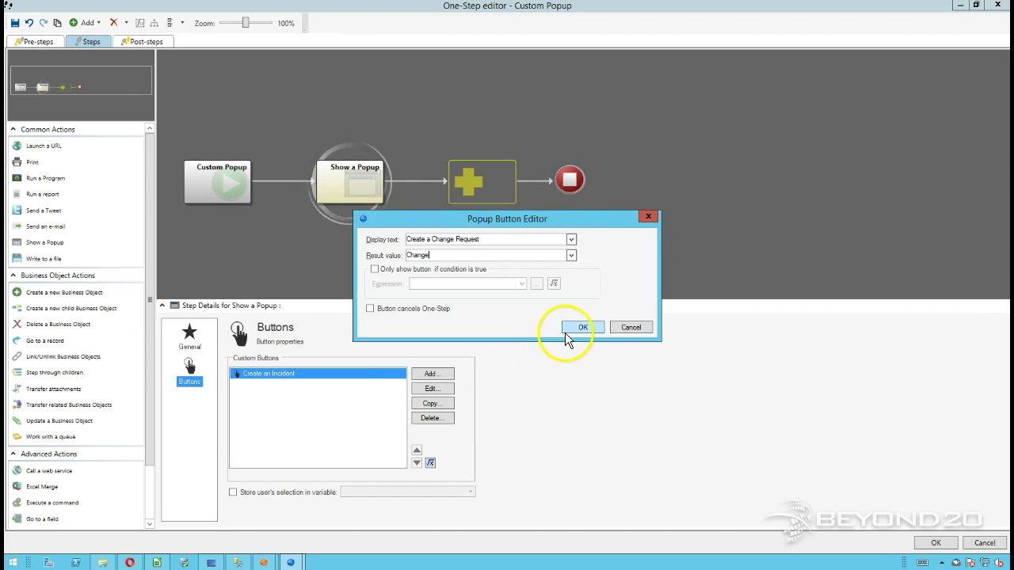
left_click(581, 327)
Add a custom popup button with the display text "Cancel" that cancels the One-Step.
left_click(432, 374)
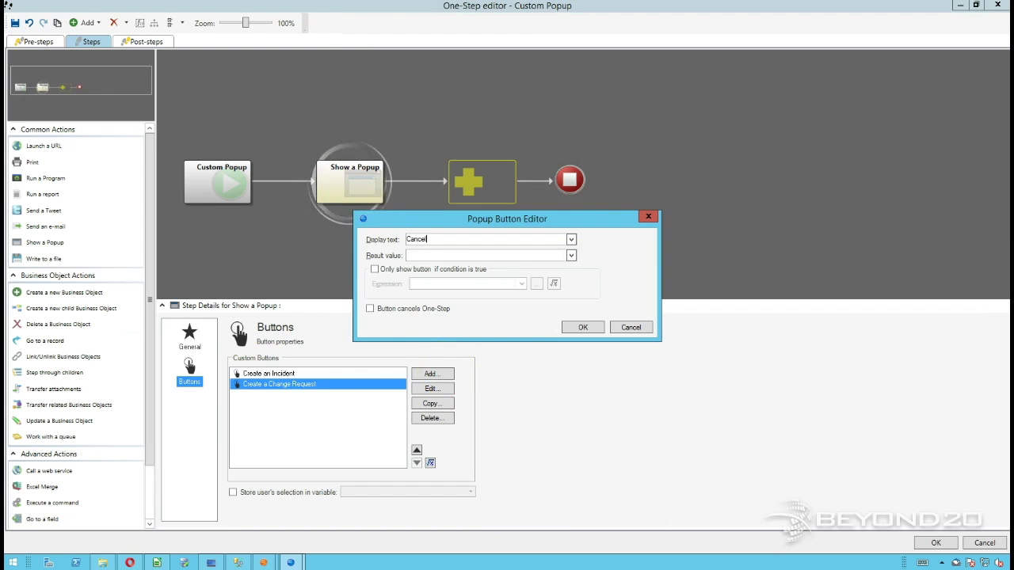
left_click(408, 309)
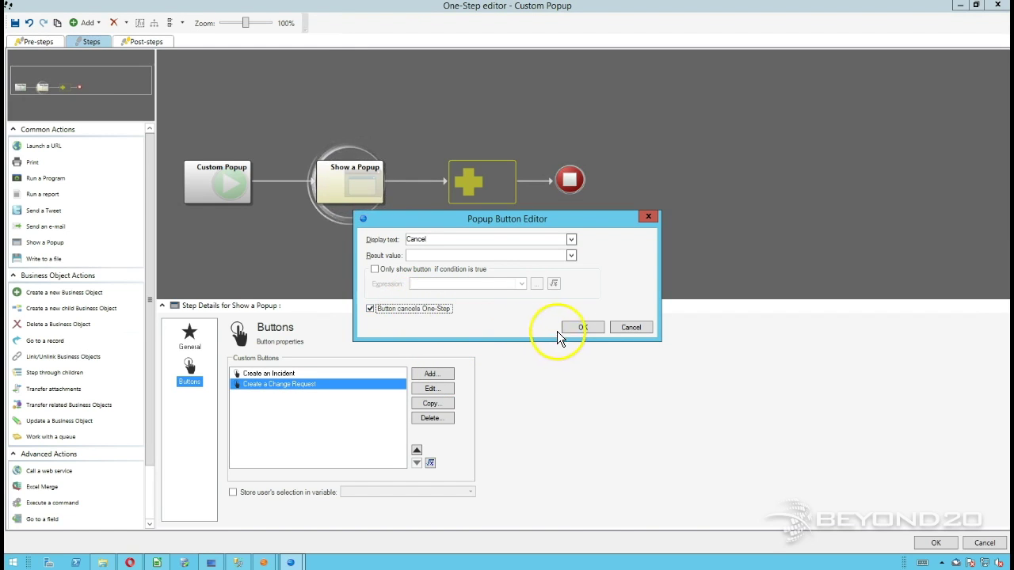
left_click(581, 327)
Store the user's popup selection in a variable named ObjectType.
left_click(321, 495)
left_click(354, 493)
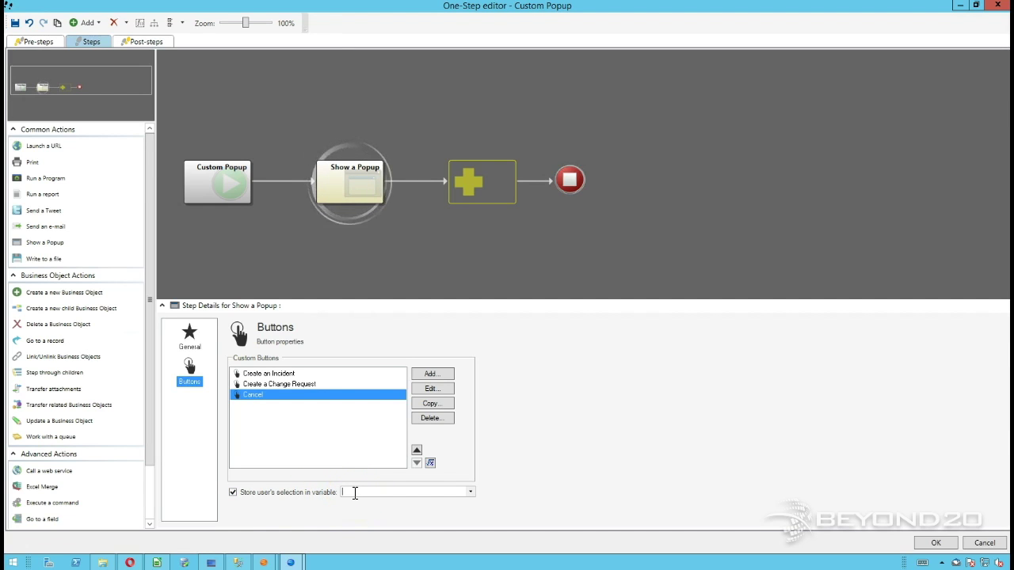
type("Objec")
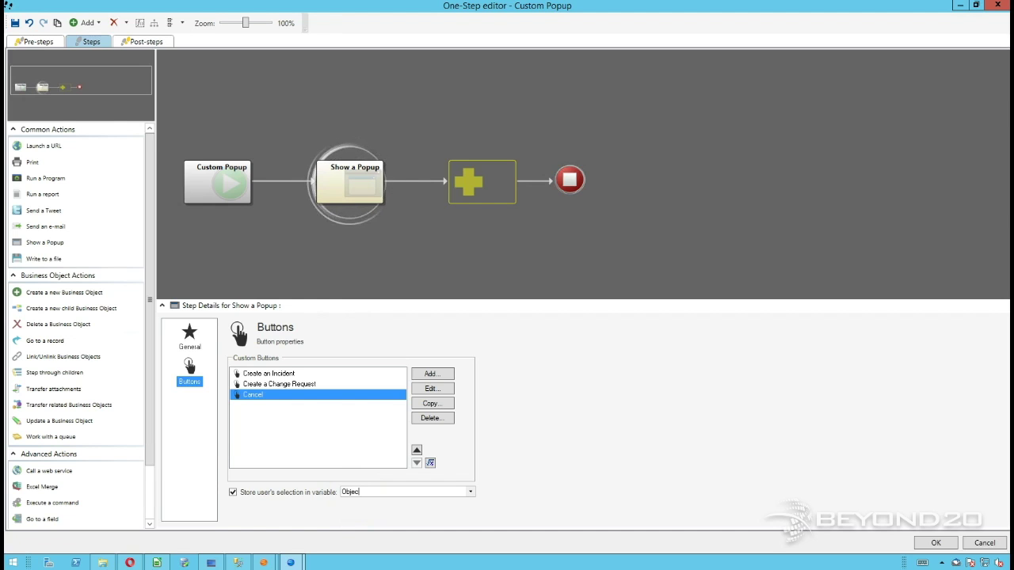
type("t Type")
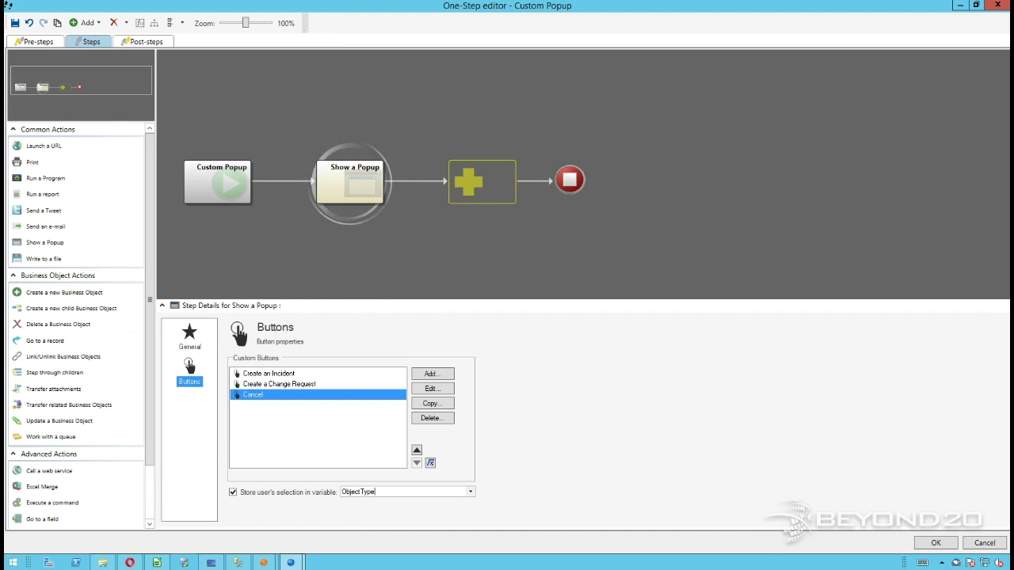
Add a Create a new Business Object action after the popup, running only if the ObjectType variable equals "Incident".
mouse_move(20, 292)
left_mouse_down()
mouse_move(313, 276)
mouse_move(459, 217)
mouse_move(480, 187)
left_mouse_up()
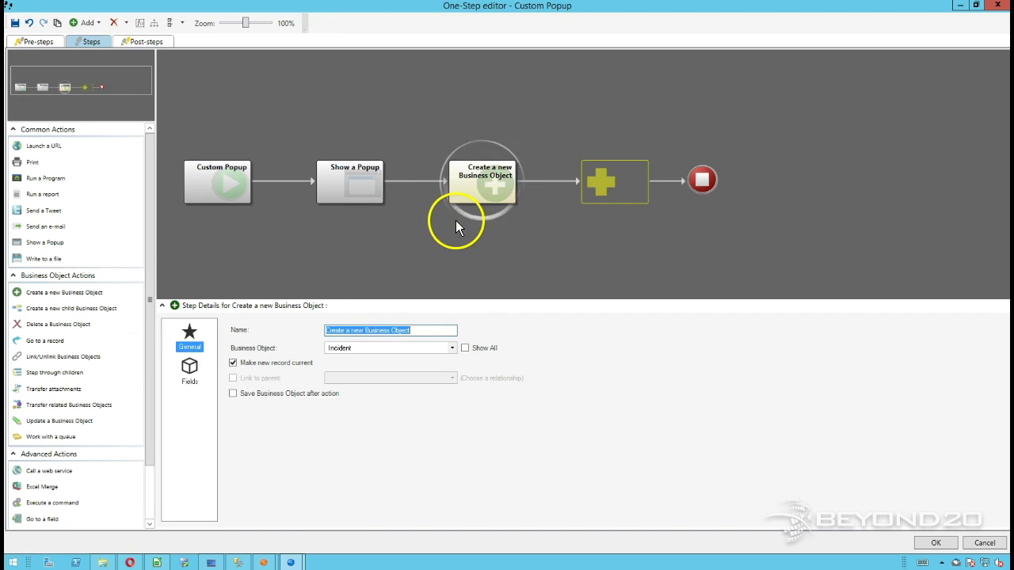
right_click(480, 189)
left_click(523, 228)
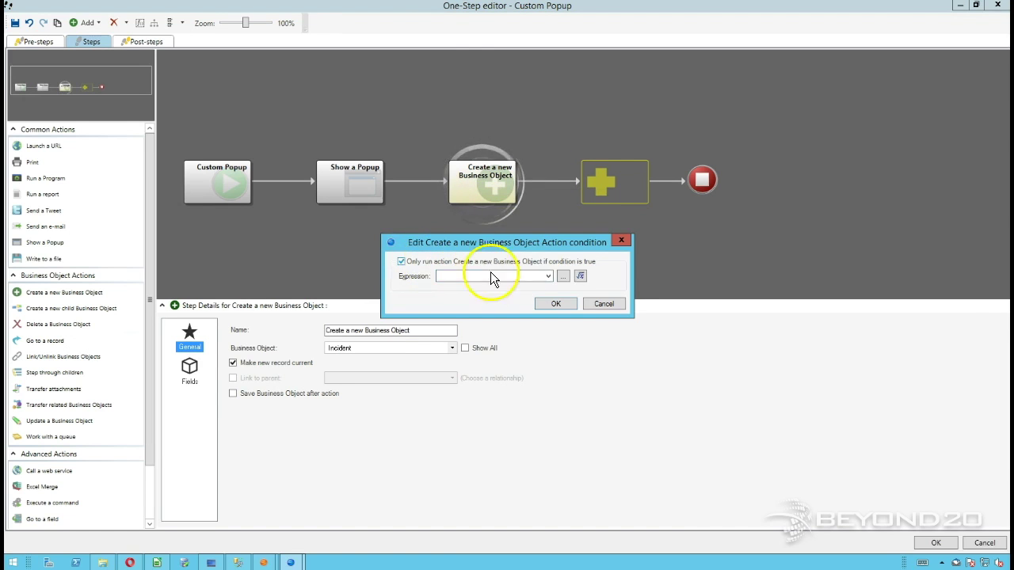
left_click(581, 275)
left_click(296, 119)
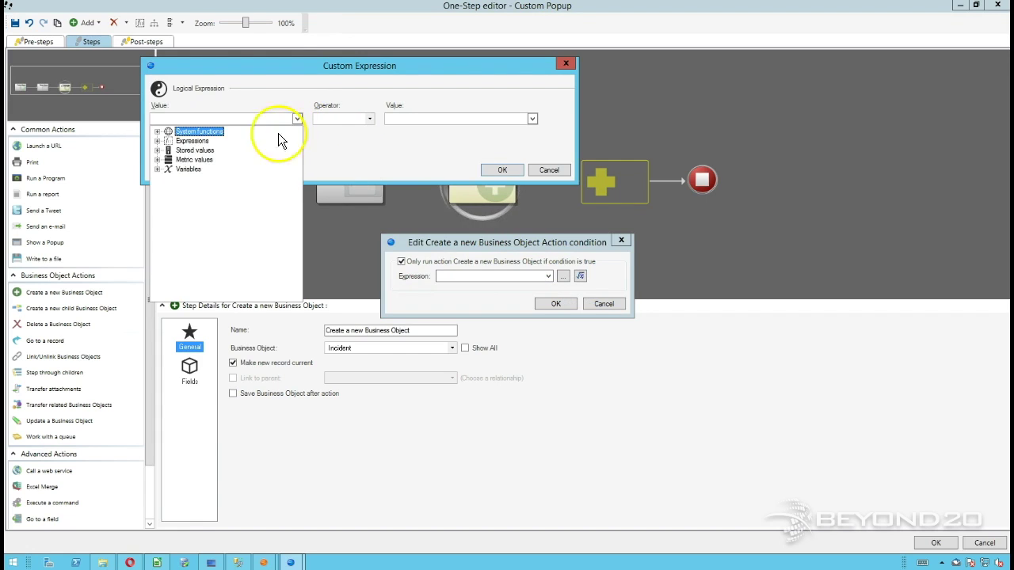
double_click(186, 170)
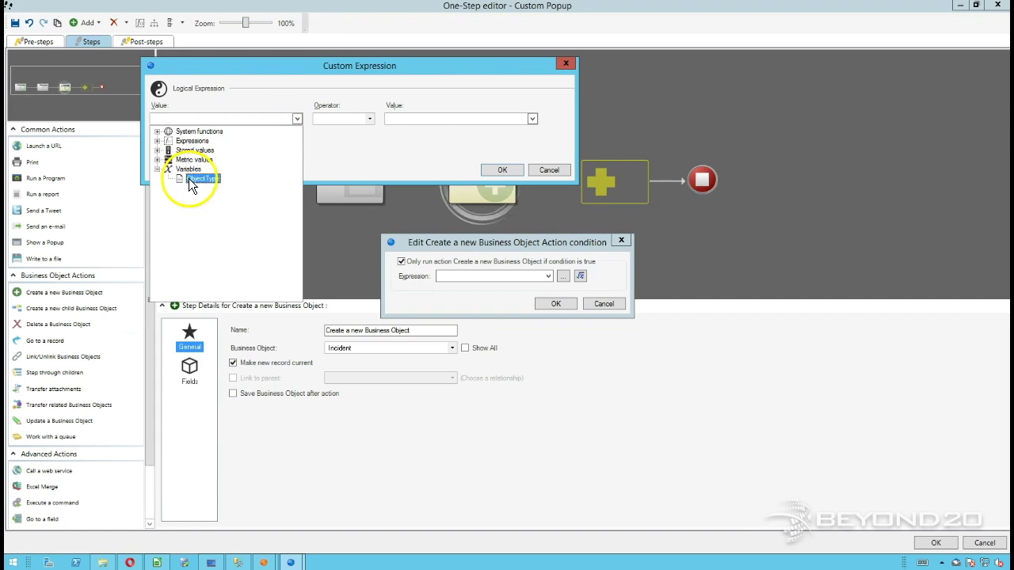
left_click(188, 178)
left_click(436, 119)
type("Incident")
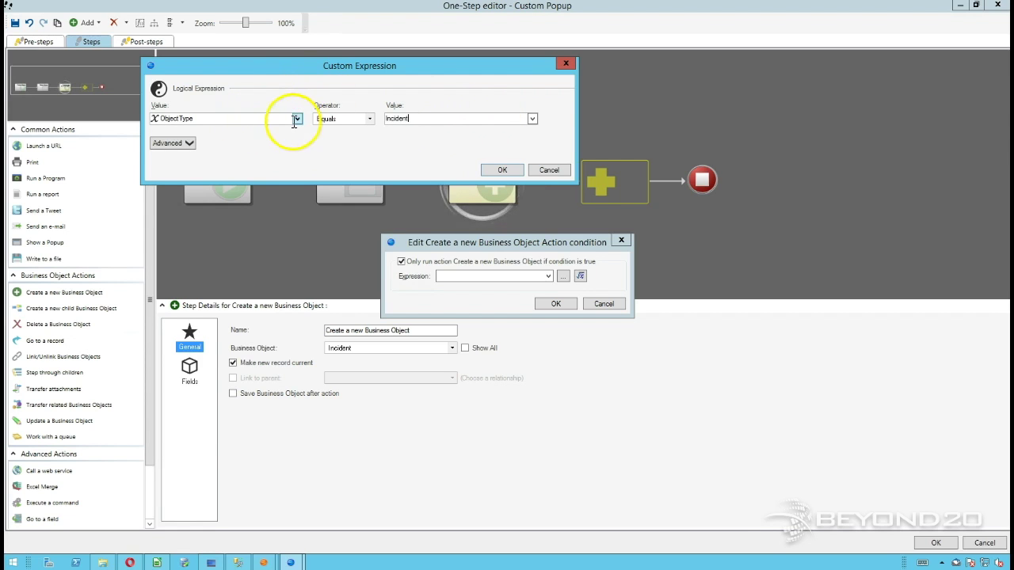
left_click(500, 166)
left_click(555, 303)
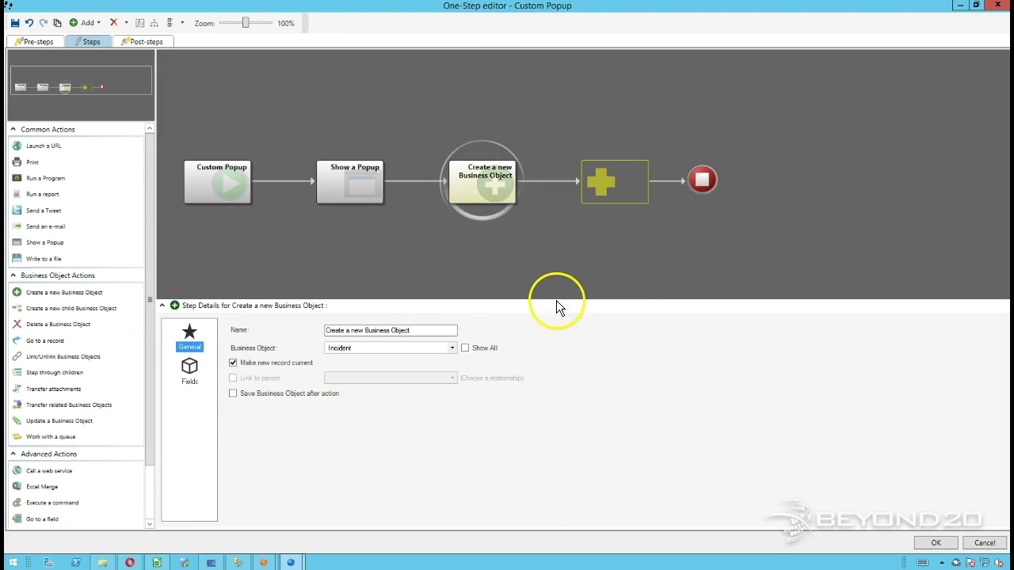
Add a second Create a new Business Object action at the end of the flow with Change Request as its business object.
left_click_drag(32, 300, 611, 182)
left_click(388, 347)
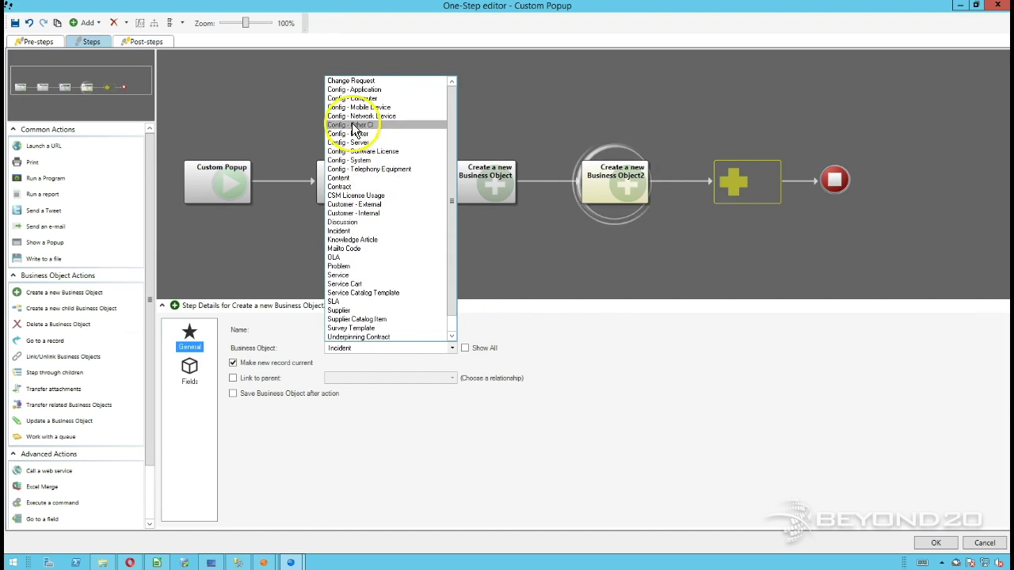
left_click(351, 79)
Add a condition to the Create a new Business Object2 action so it runs only if the ObjectType variable equals "Change".
right_click(606, 174)
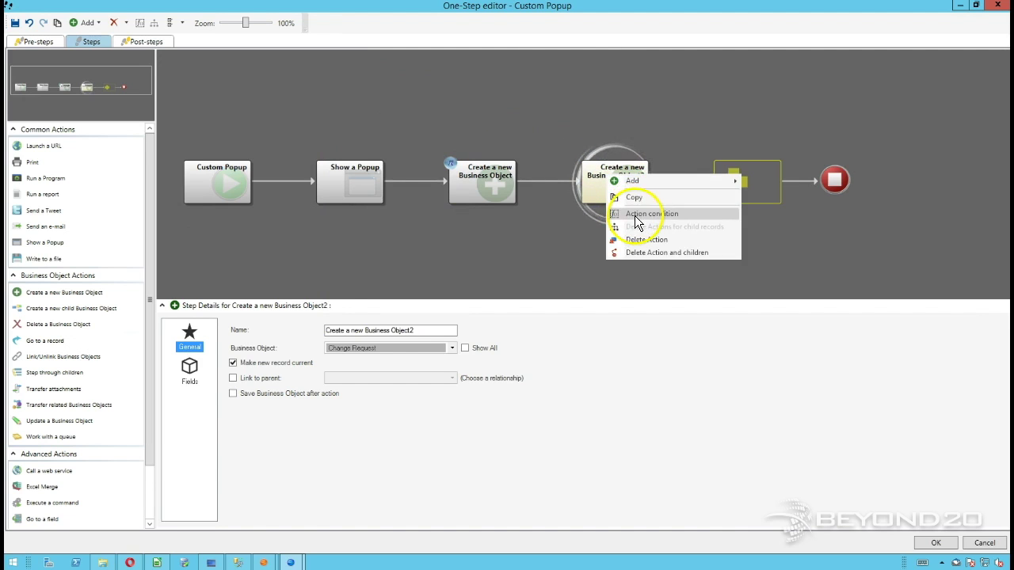
left_click(622, 212)
left_click(453, 262)
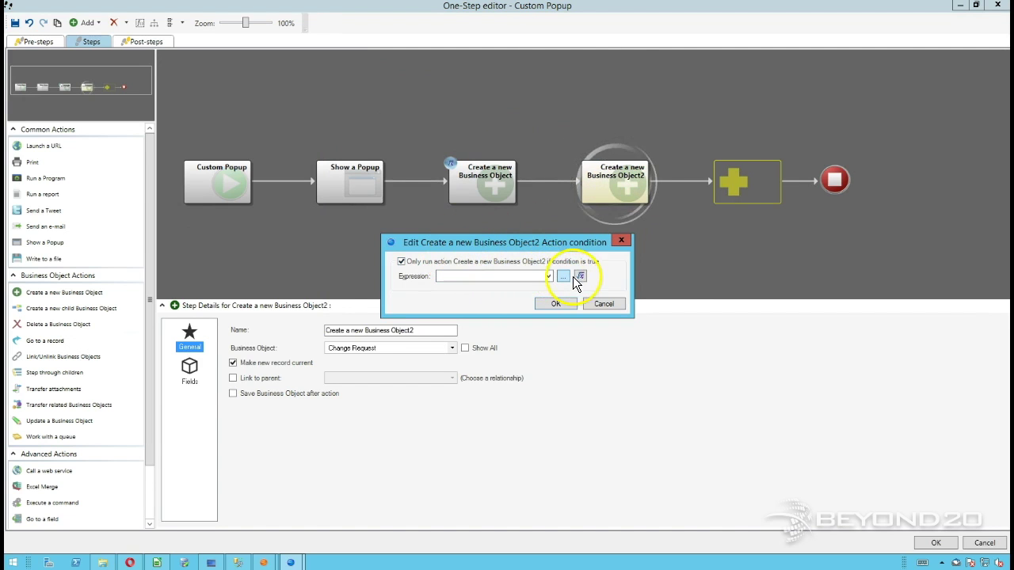
left_click(579, 277)
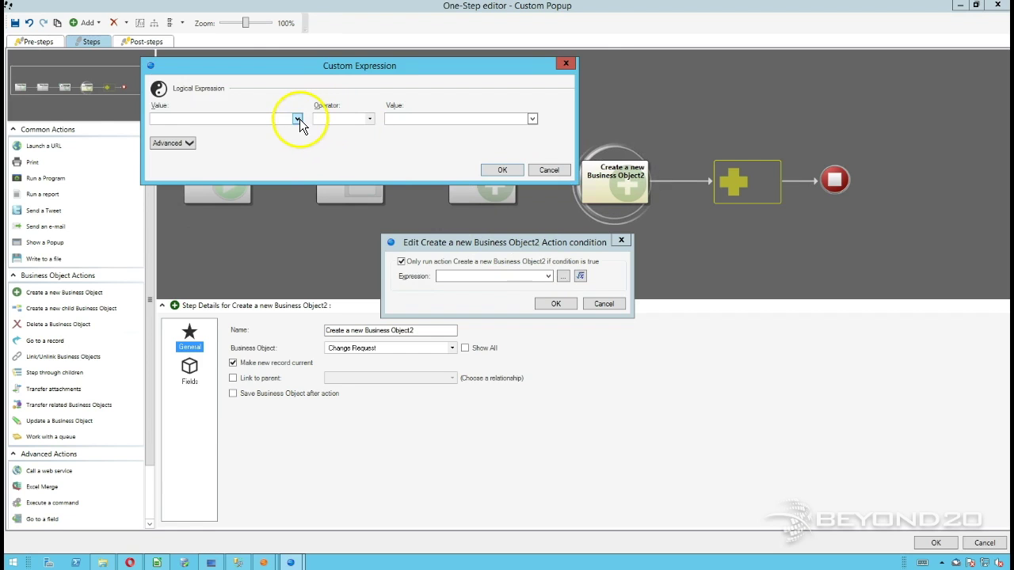
left_click(233, 119)
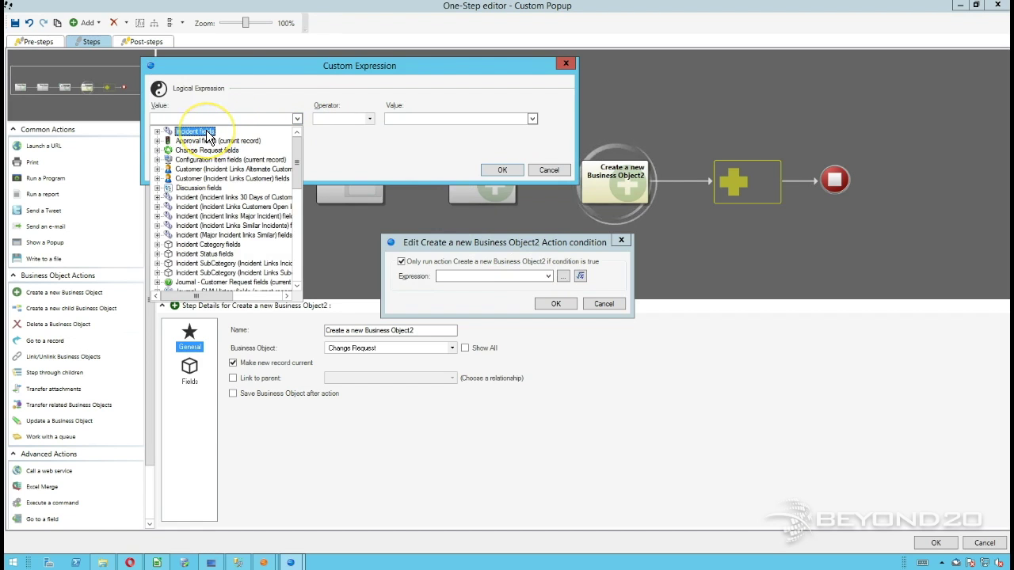
scroll(207, 136, "down", 1)
scroll(208, 136, "down", 10)
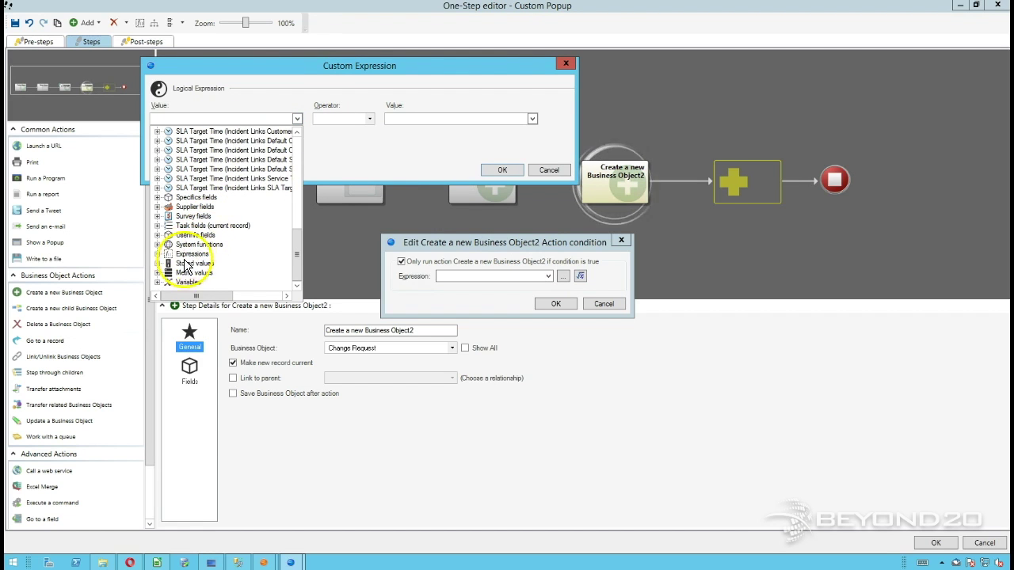
double_click(187, 283)
left_click(193, 282)
left_click(404, 118)
type("Change")
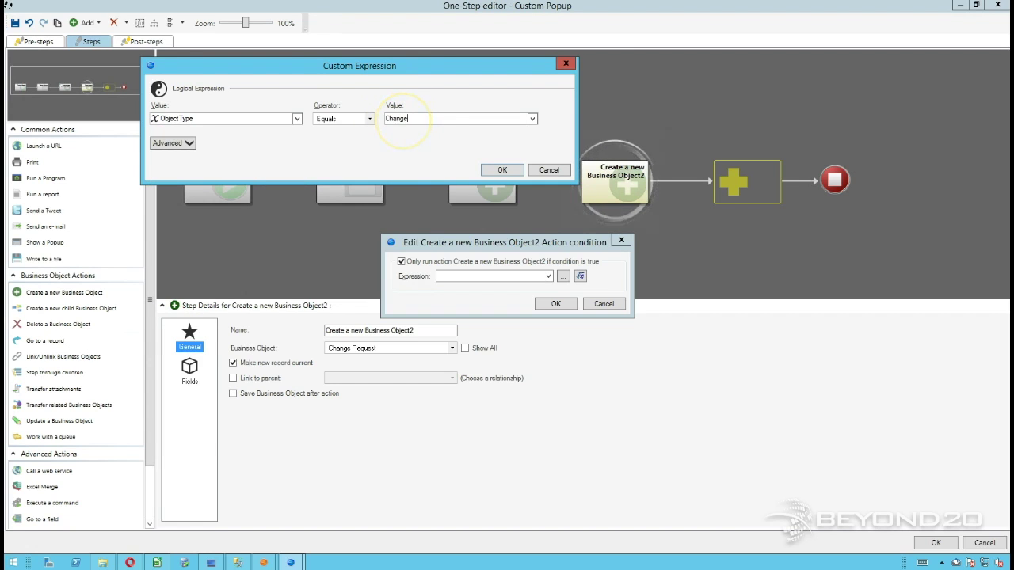
left_click(509, 170)
left_click(554, 305)
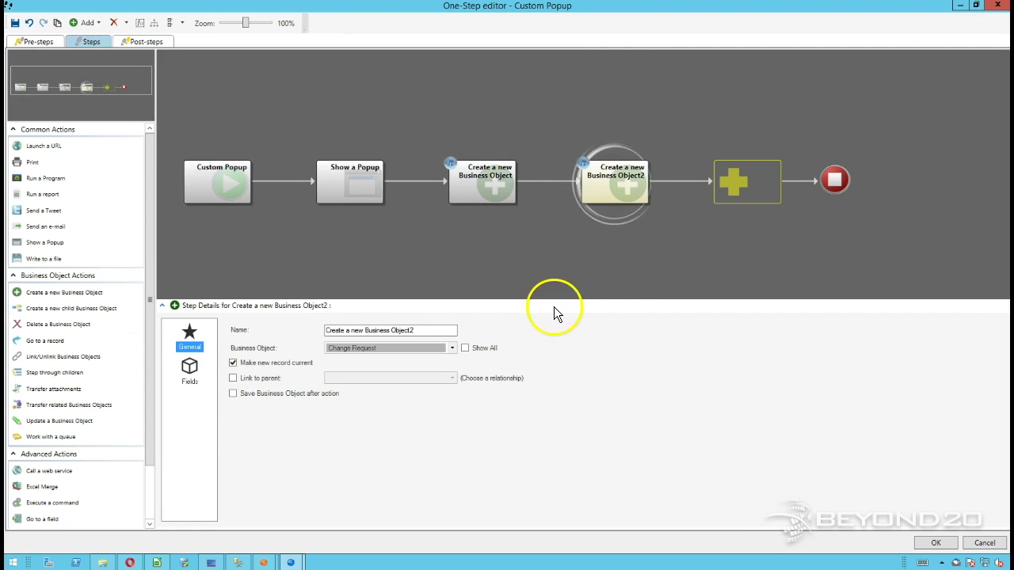
Review the Show a Popup action's general and button properties, and save the One-Step.
left_click(341, 183)
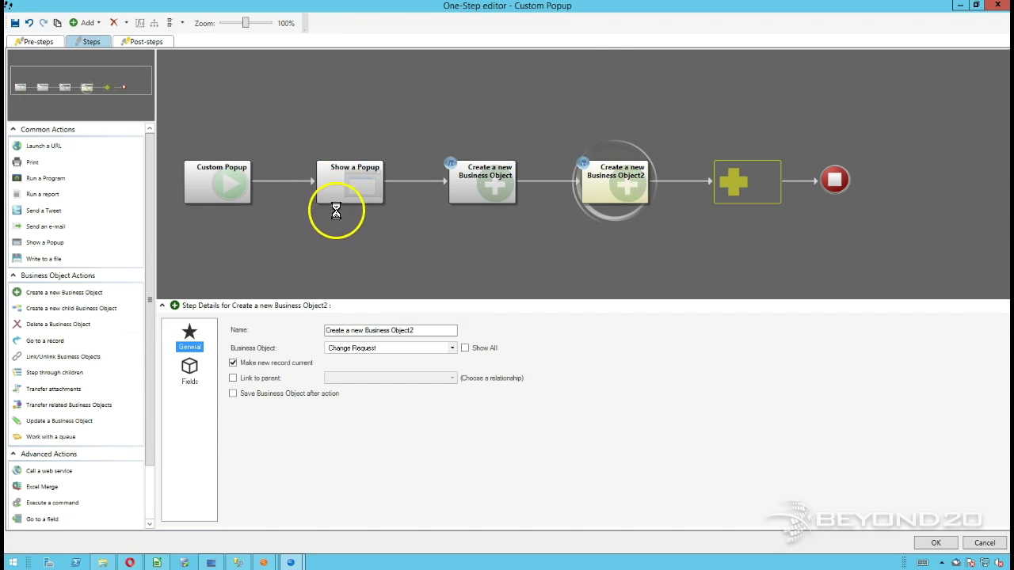
left_click(194, 379)
left_click(189, 340)
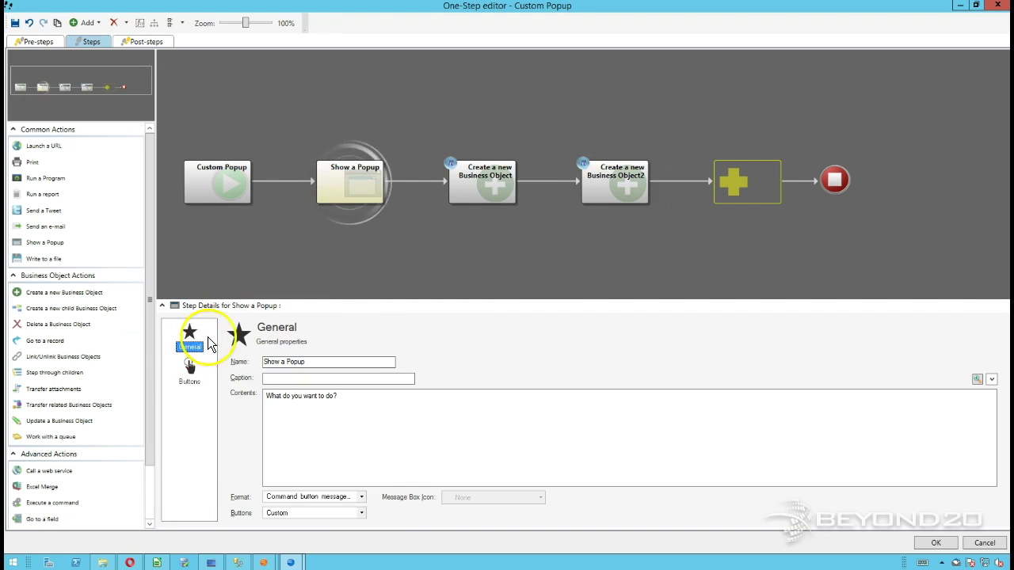
left_click(189, 364)
left_click(389, 491)
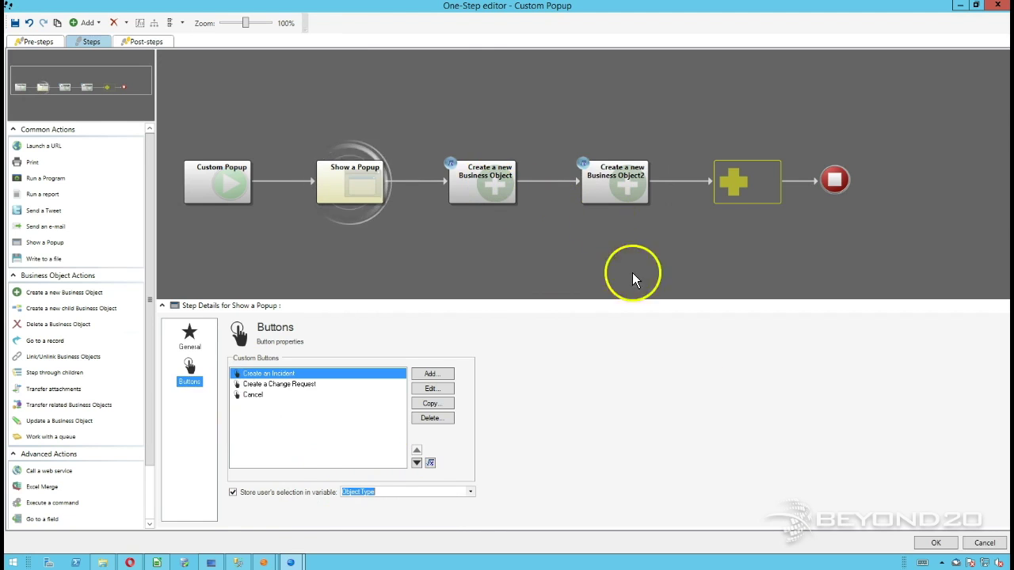
left_click(939, 542)
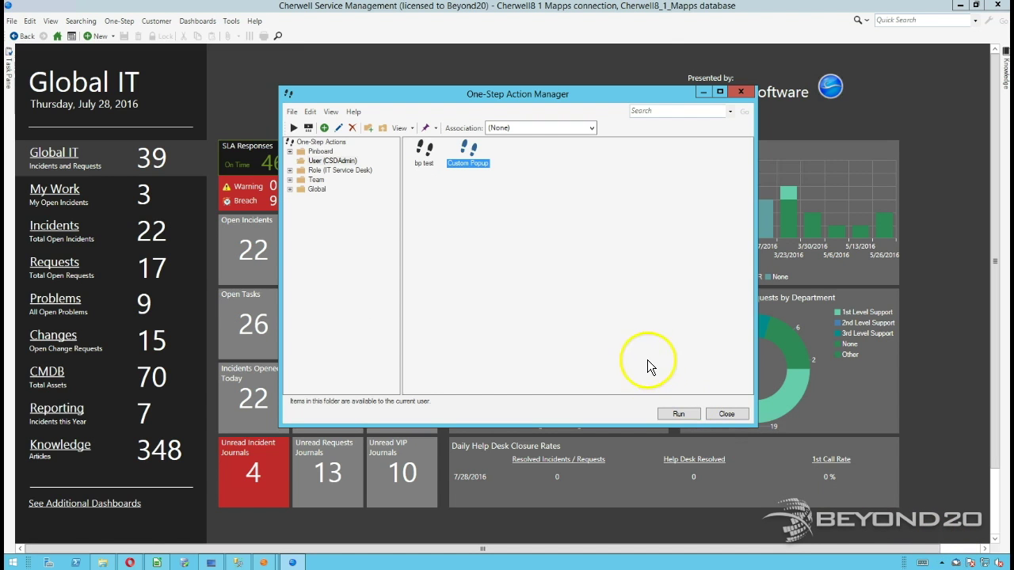
Run the Custom Popup One-Step, choose its Cancel option and dismiss the message.
left_click(677, 413)
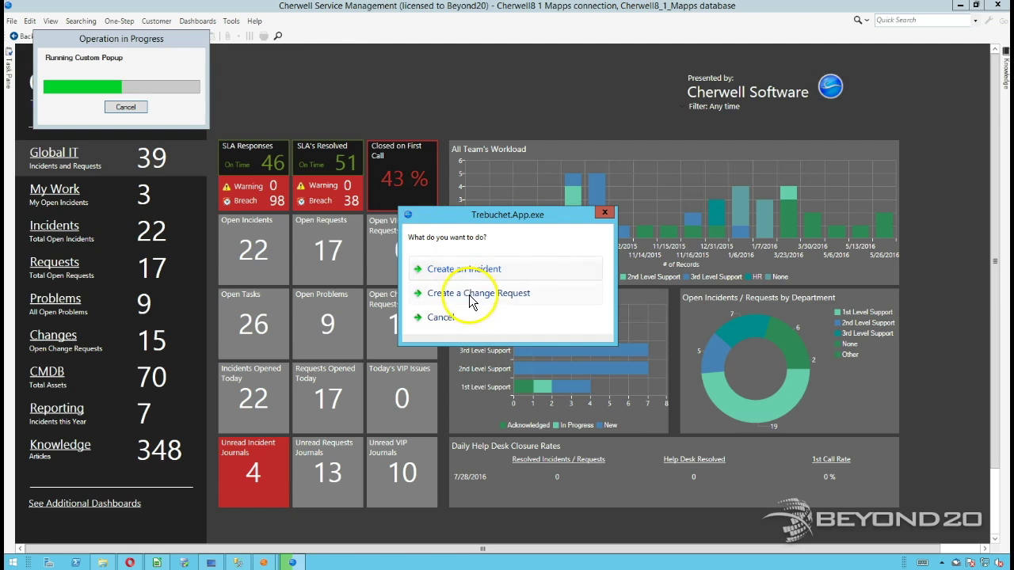
left_click(484, 322)
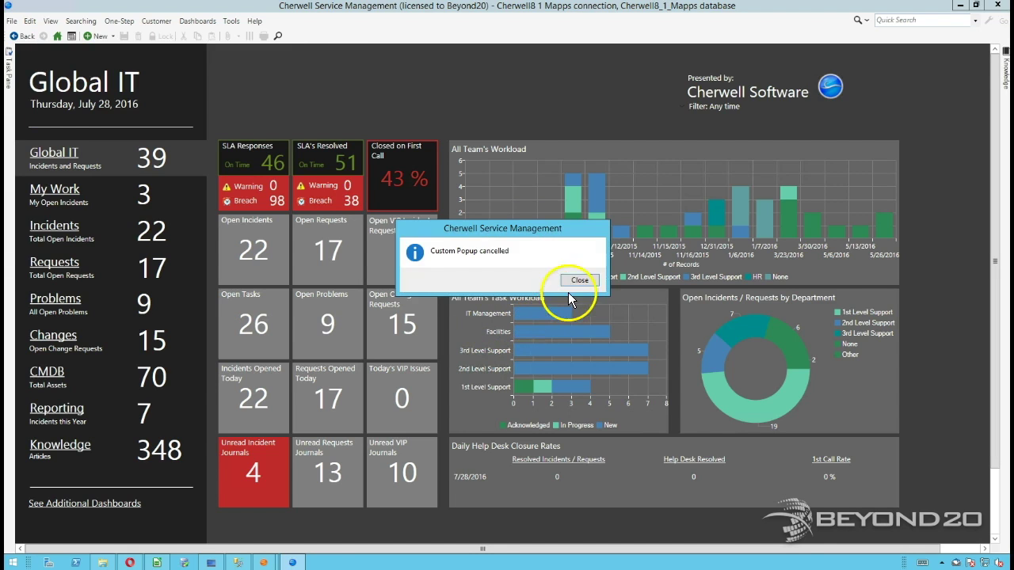
left_click(577, 280)
Run the Custom Popup One-Step again and choose Create an Incident.
left_click(119, 21)
mouse_move(159, 48)
left_click(262, 49)
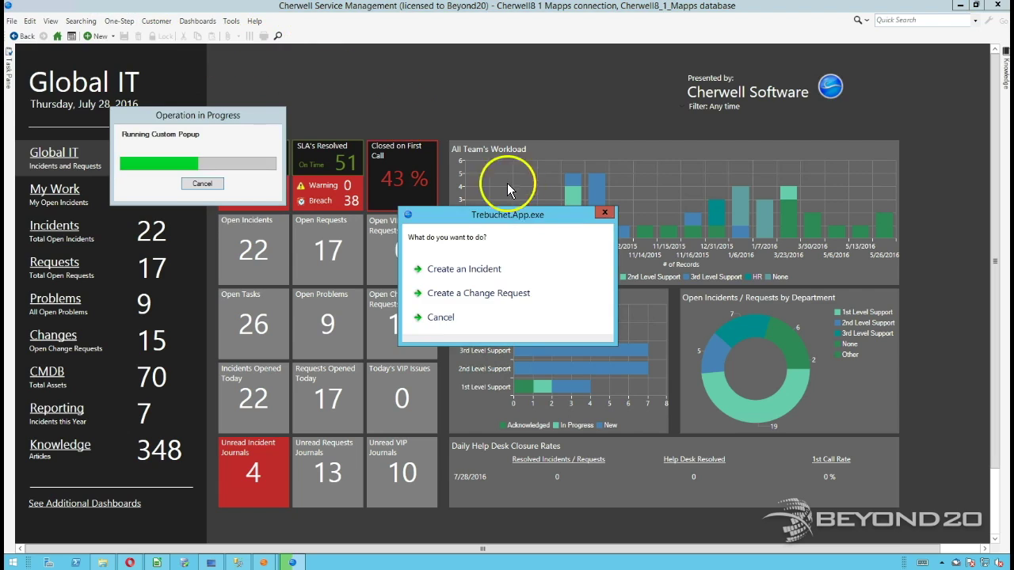
left_click(499, 271)
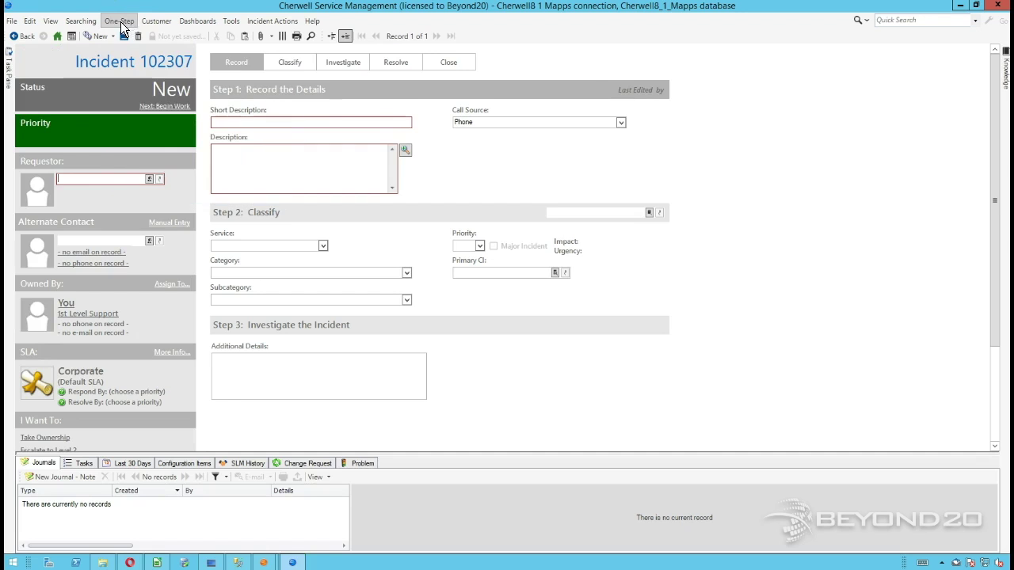
Test Create a Change Request in the Custom Popup One-Step, discarding the unsaved Incident, and return to the home dashboard without saving the Change Request.
left_click(121, 24)
left_click(255, 48)
left_click(516, 298)
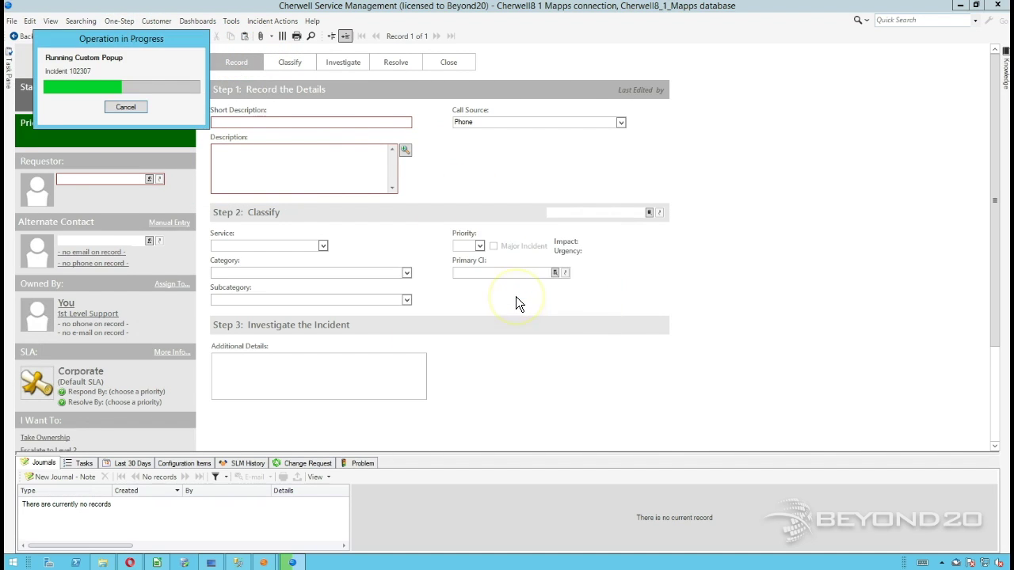
left_click(577, 276)
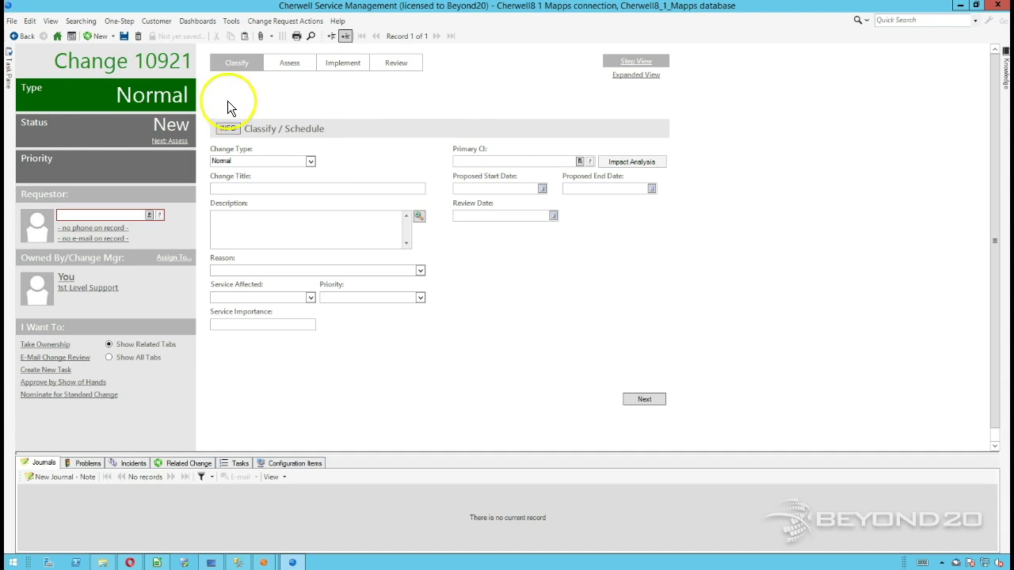
left_click(51, 39)
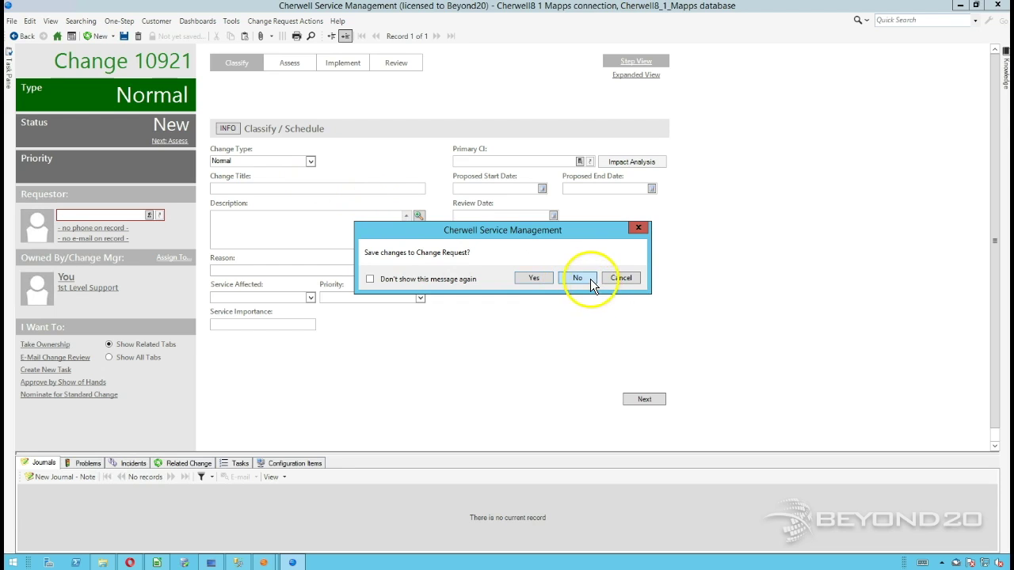
left_click(590, 279)
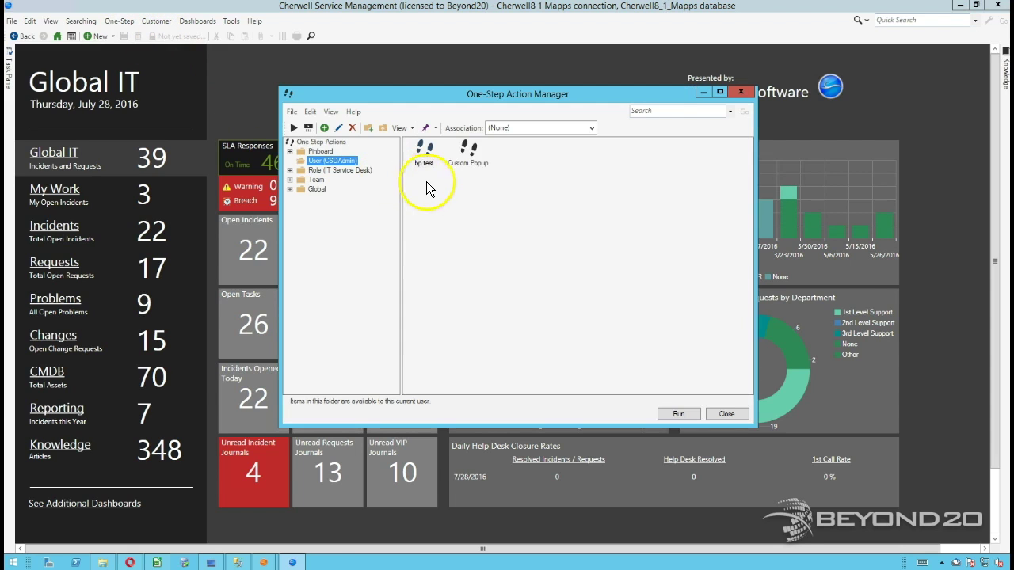
Reopen the Custom Popup One-Step for editing and set the Show a Popup action's format to Radio button message box.
right_click(467, 152)
left_click(492, 201)
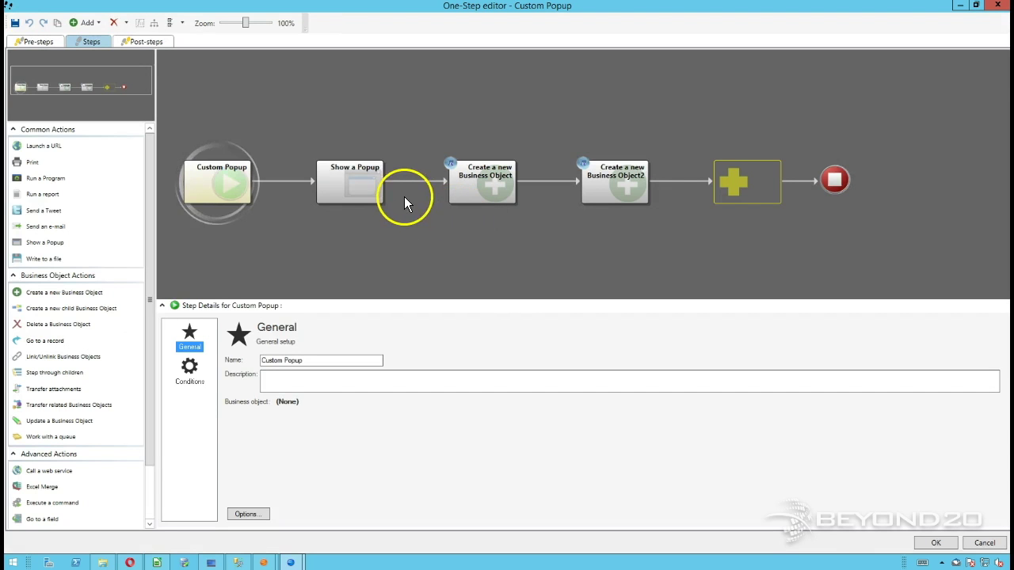
left_click(349, 182)
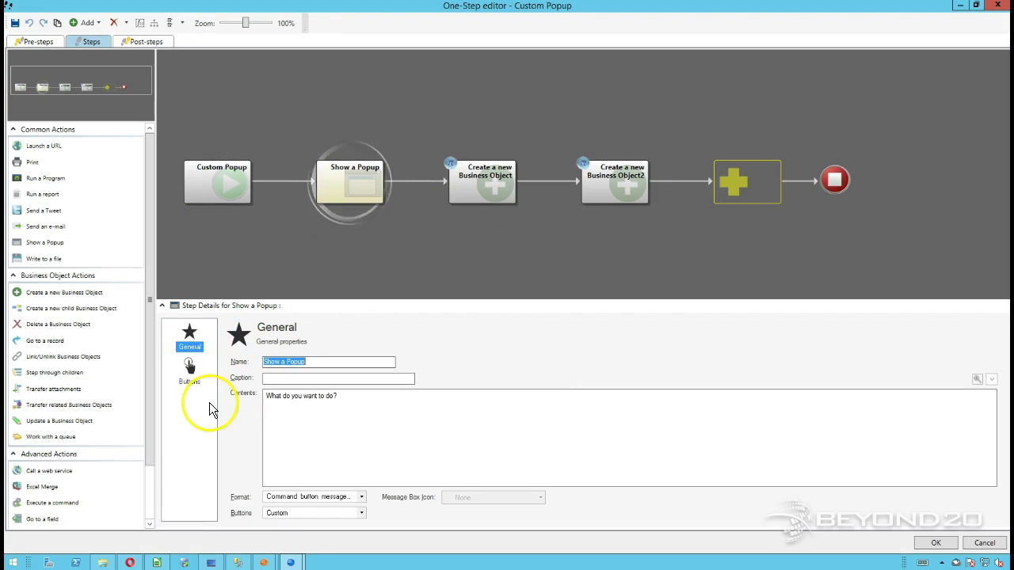
left_click(302, 496)
left_click(302, 535)
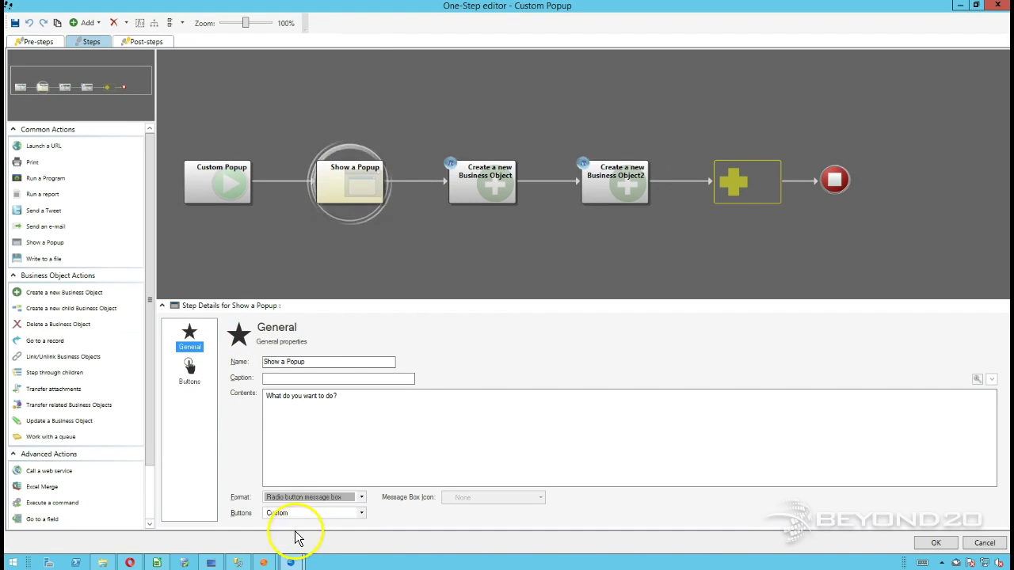
Check the settings of the Create an Incident custom button and save the One-Step.
left_click(186, 361)
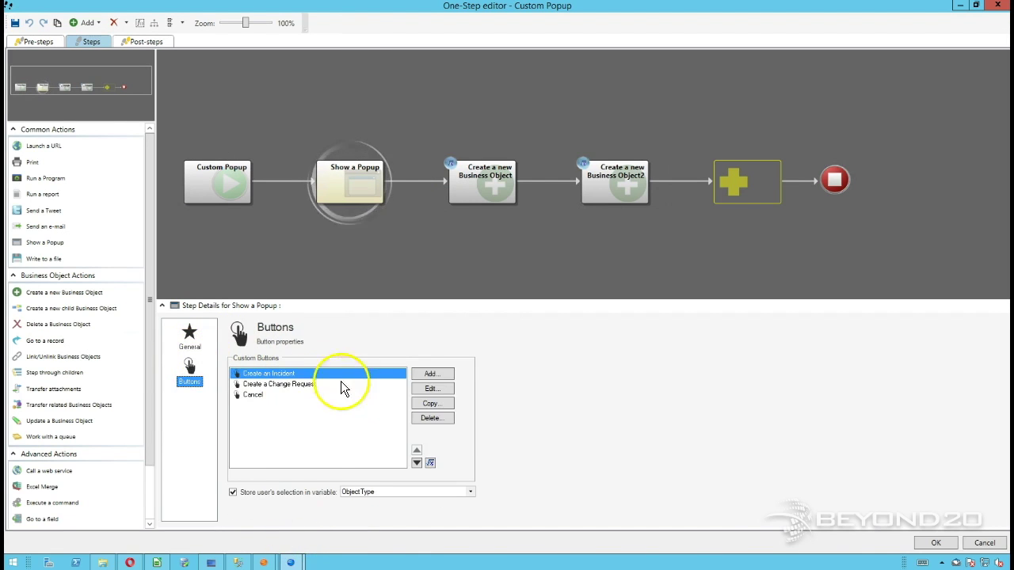
left_click(432, 388)
left_click(583, 327)
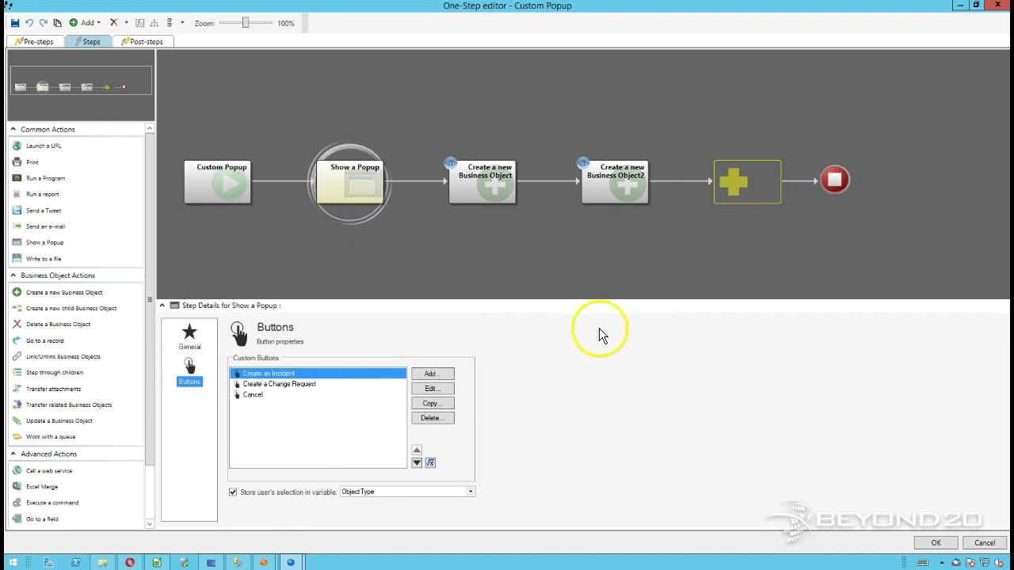
left_click(931, 543)
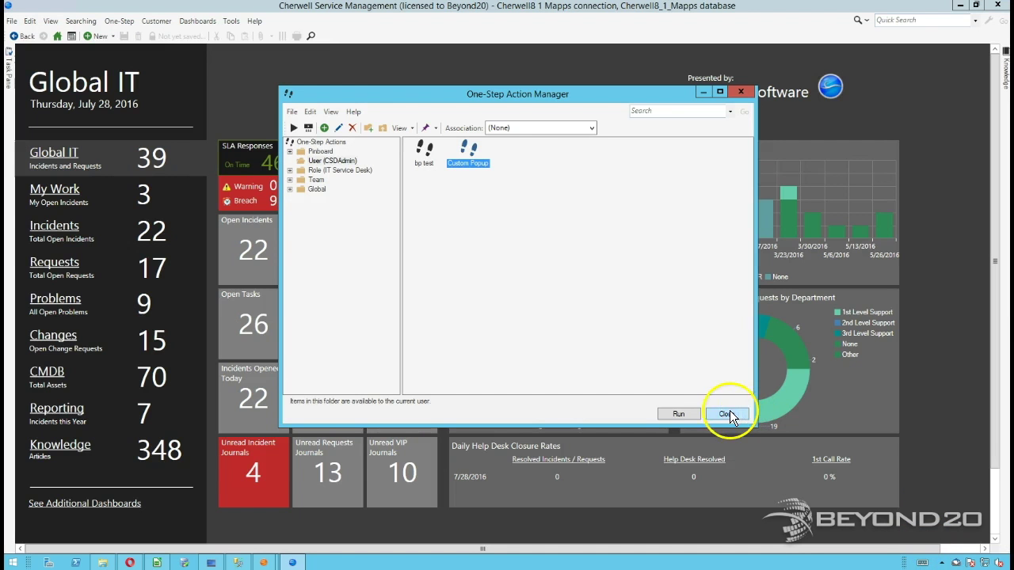
Run the Custom Popup One-Step, try its radio options, confirm Create an Incident and discard the new Incident without saving.
left_click(679, 413)
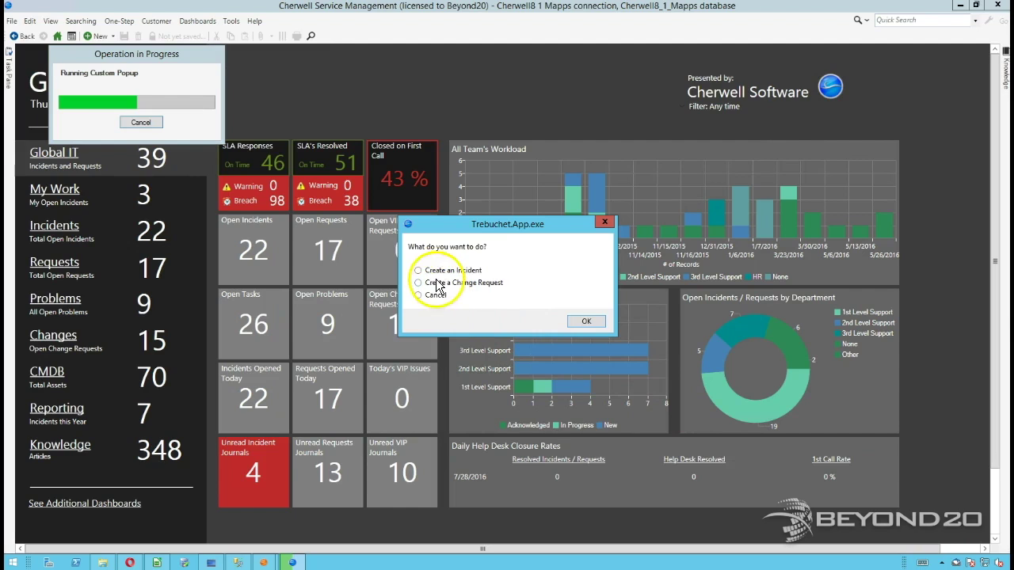
left_click(440, 295)
left_click(441, 271)
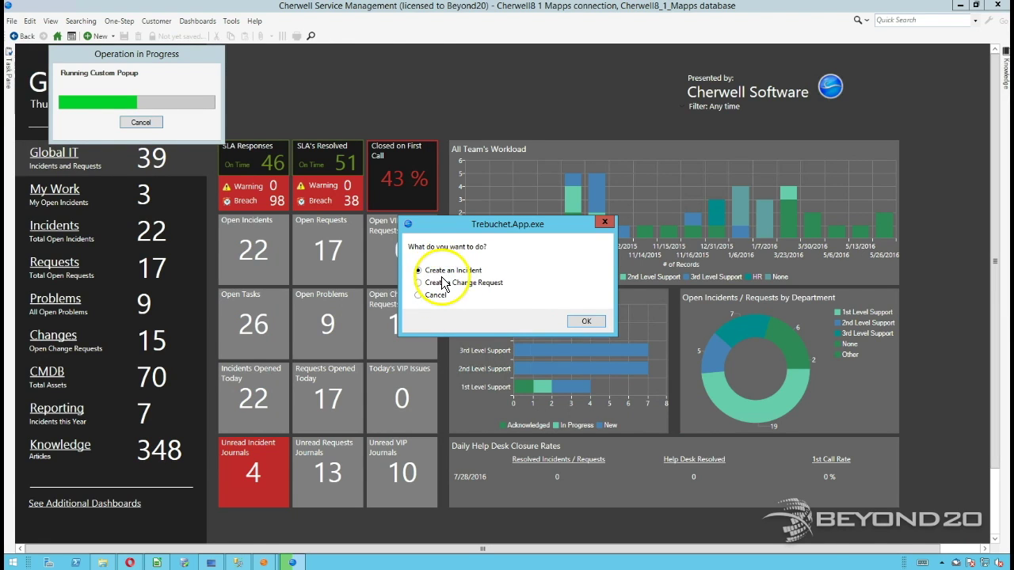
left_click(438, 295)
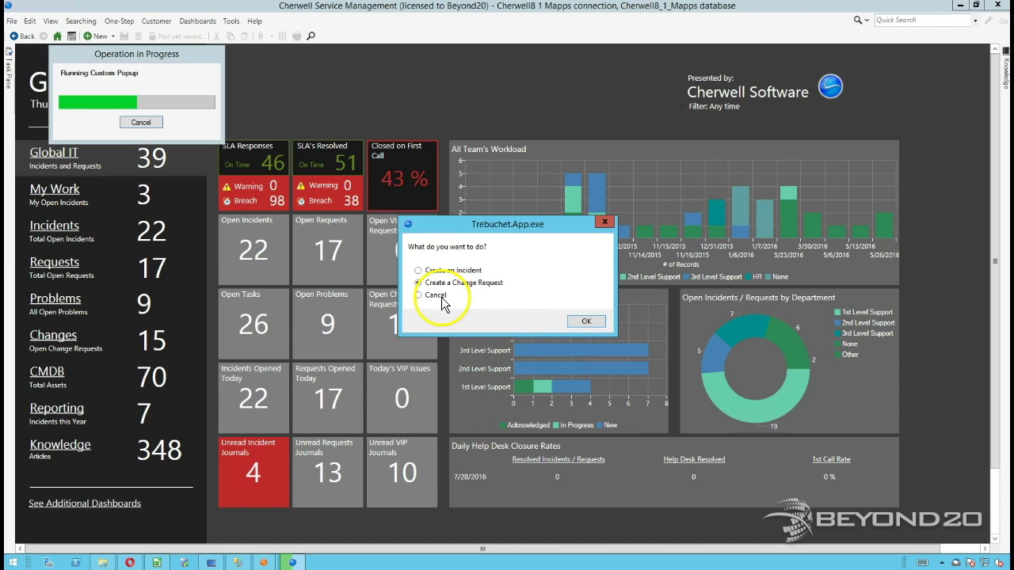
left_click(441, 271)
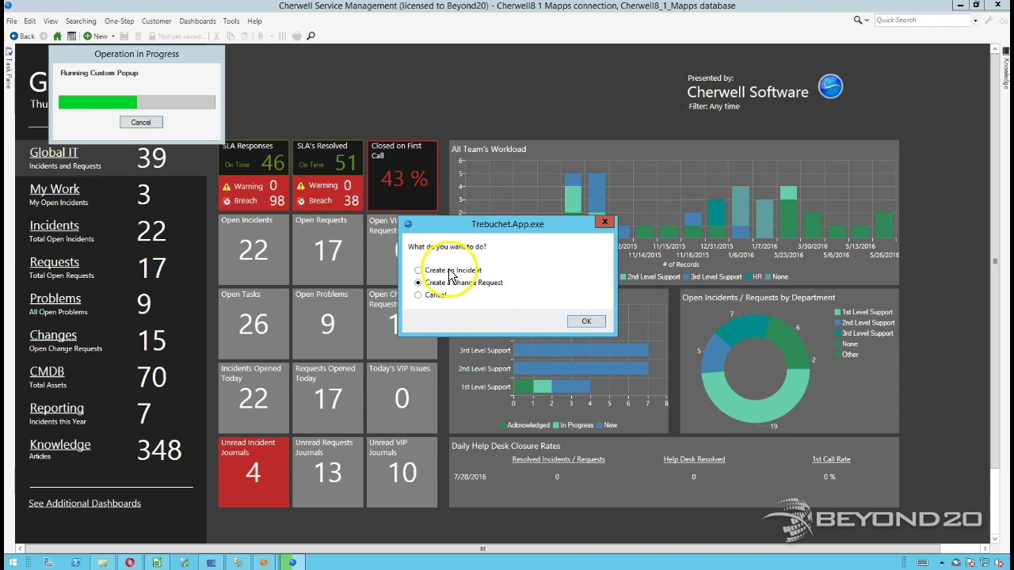
left_click(568, 317)
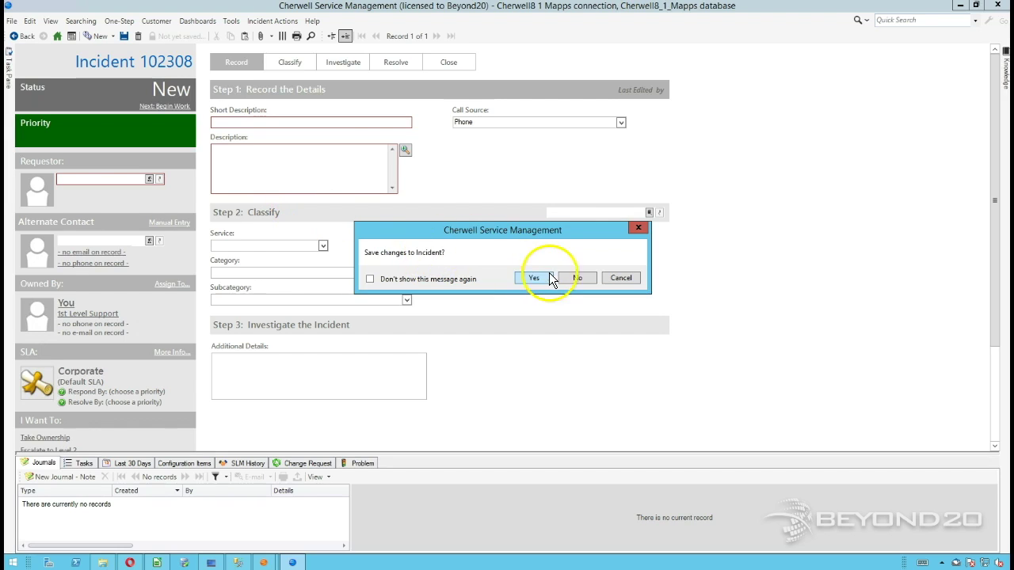
left_click(574, 278)
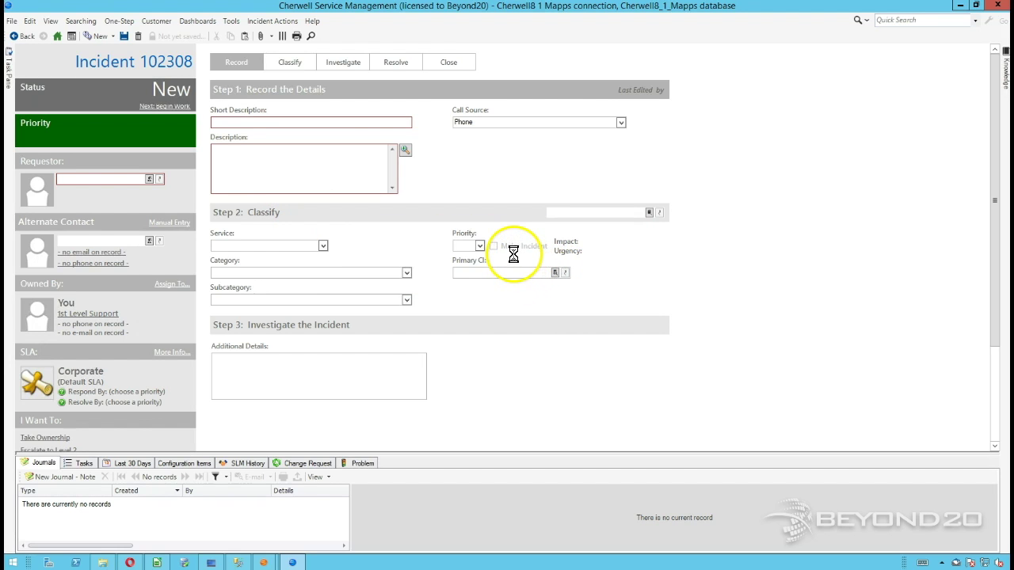